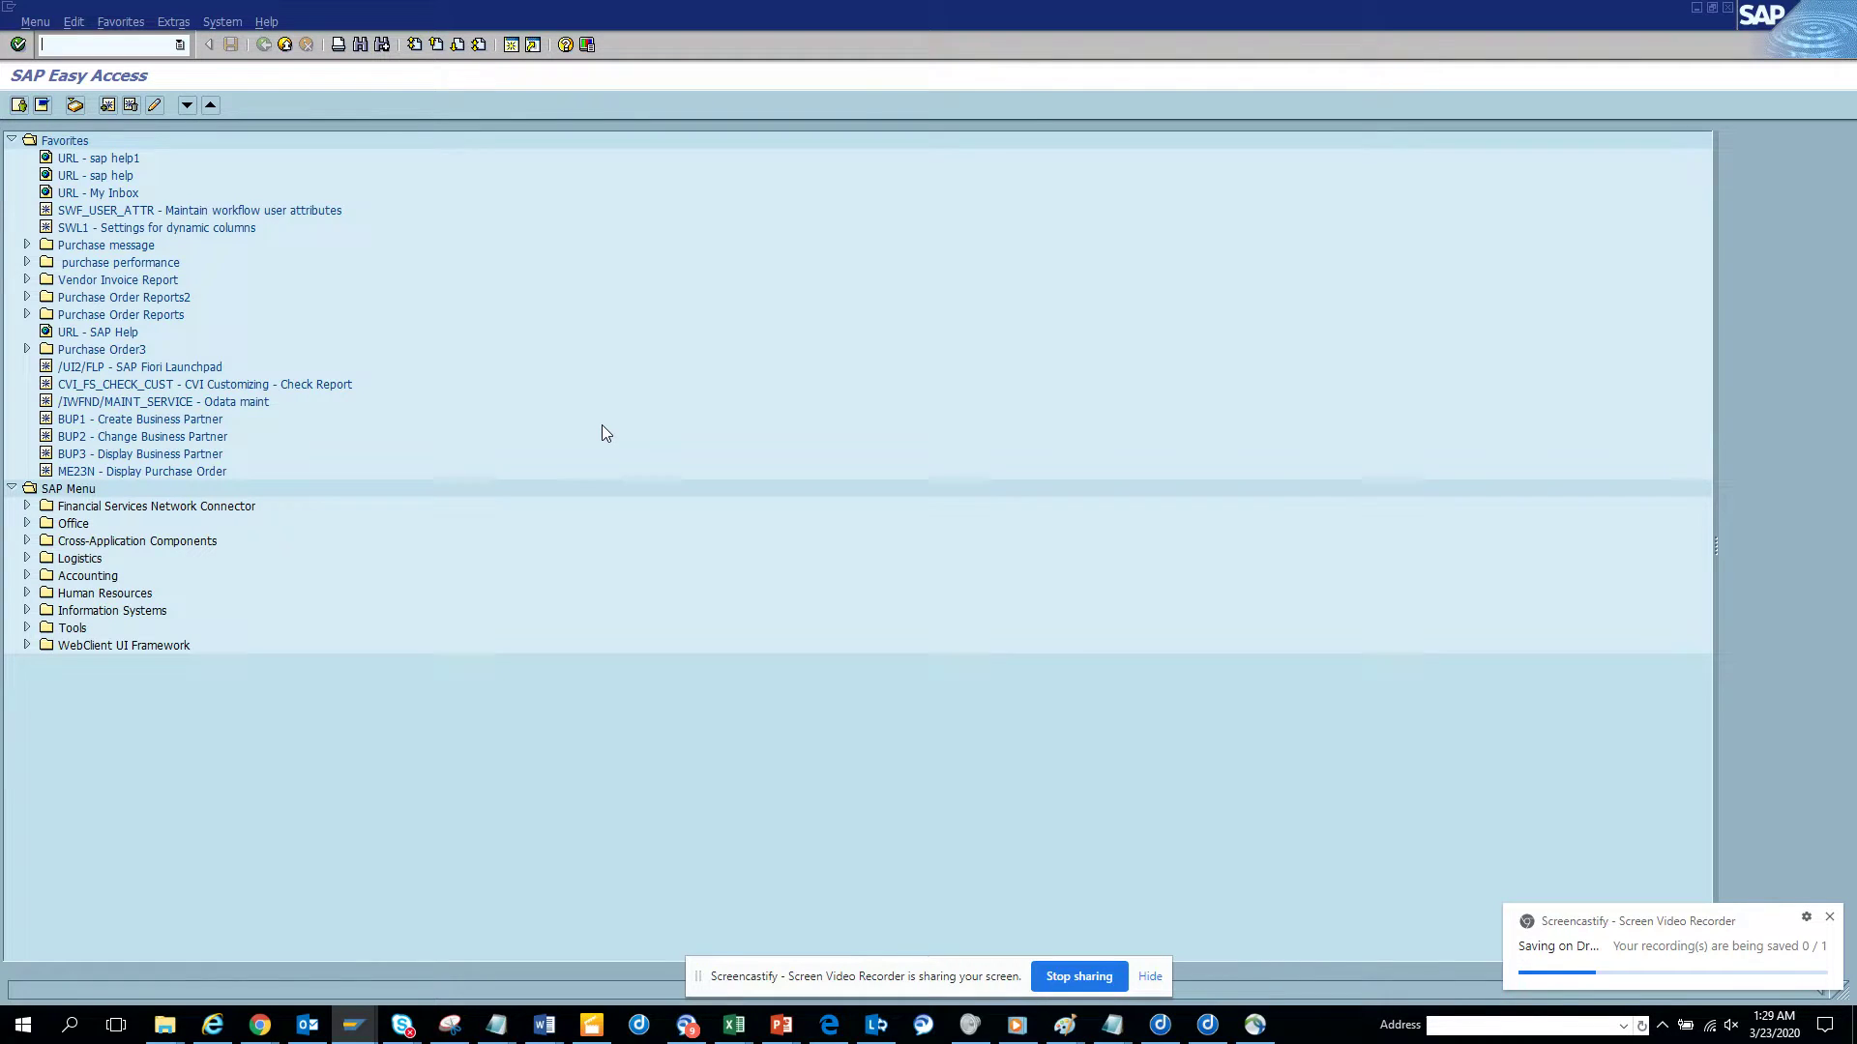
# - Open the Transport Organizer request list with SE09
pyautogui.click(1831, 917)
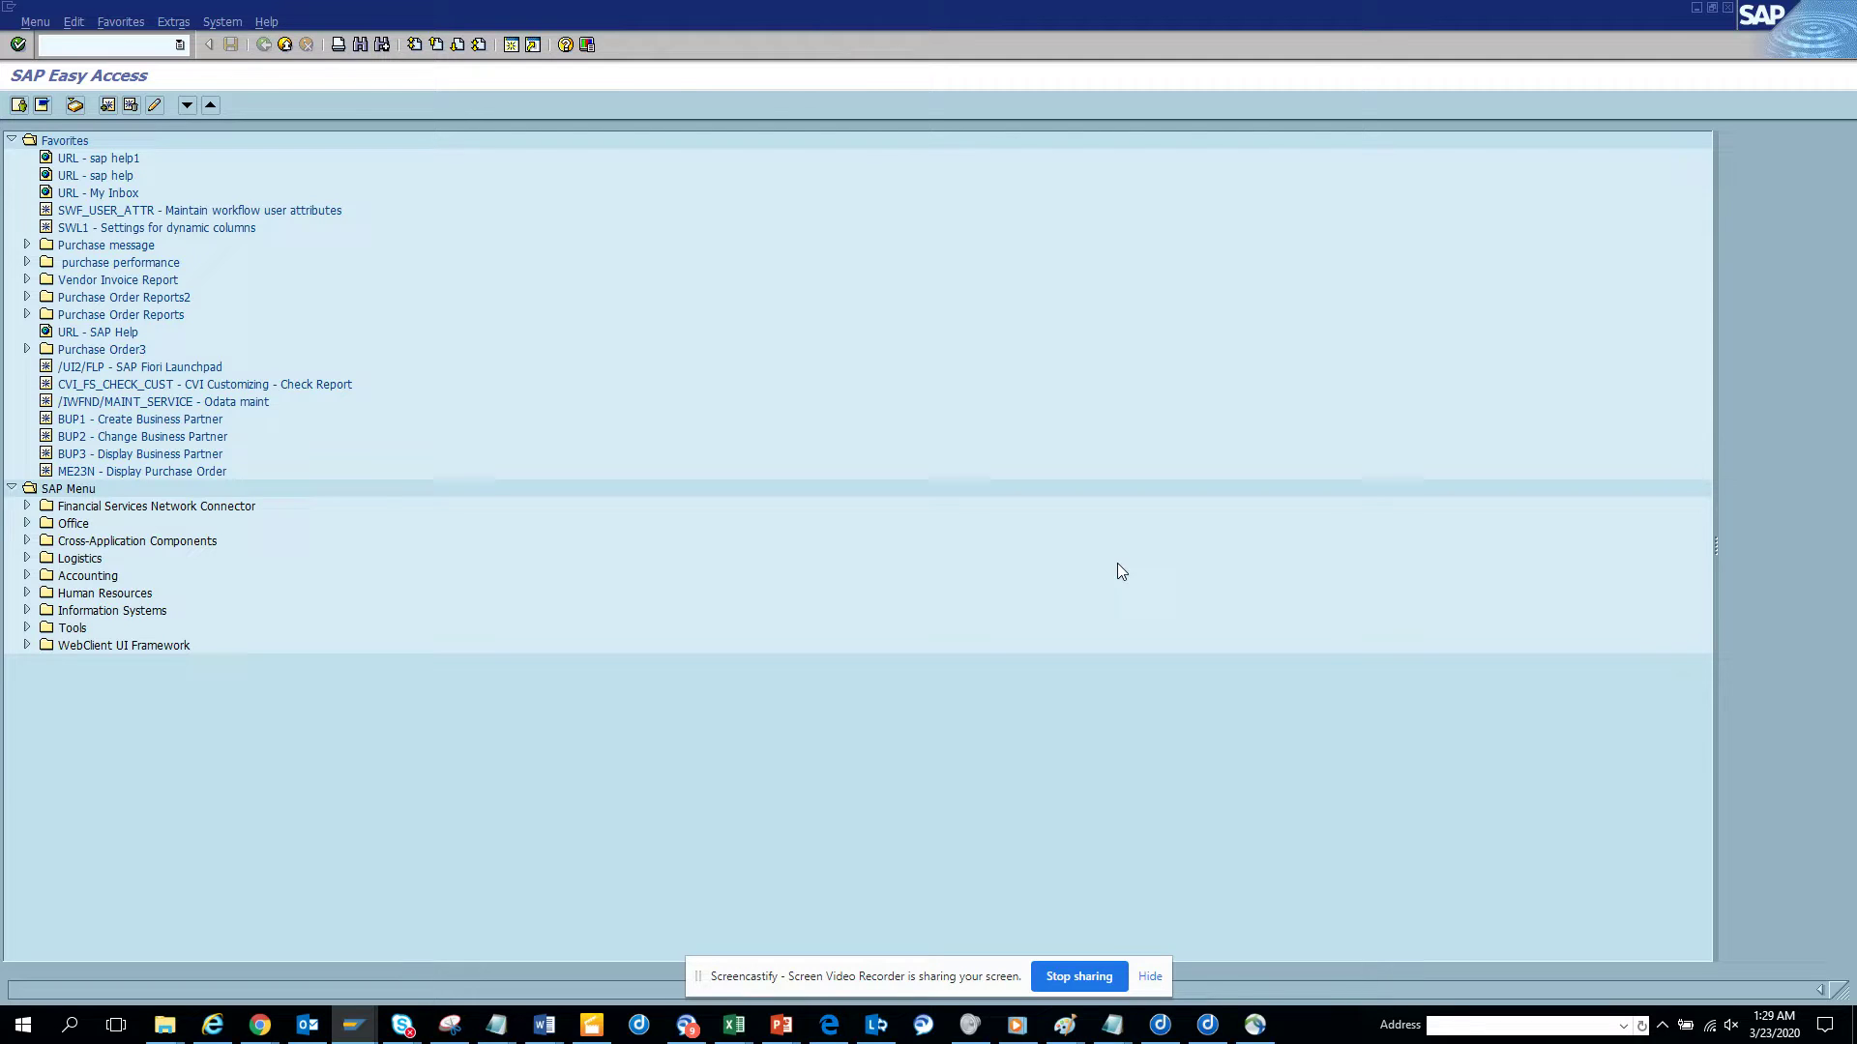
pyautogui.write('se09')
pyautogui.press('Return')
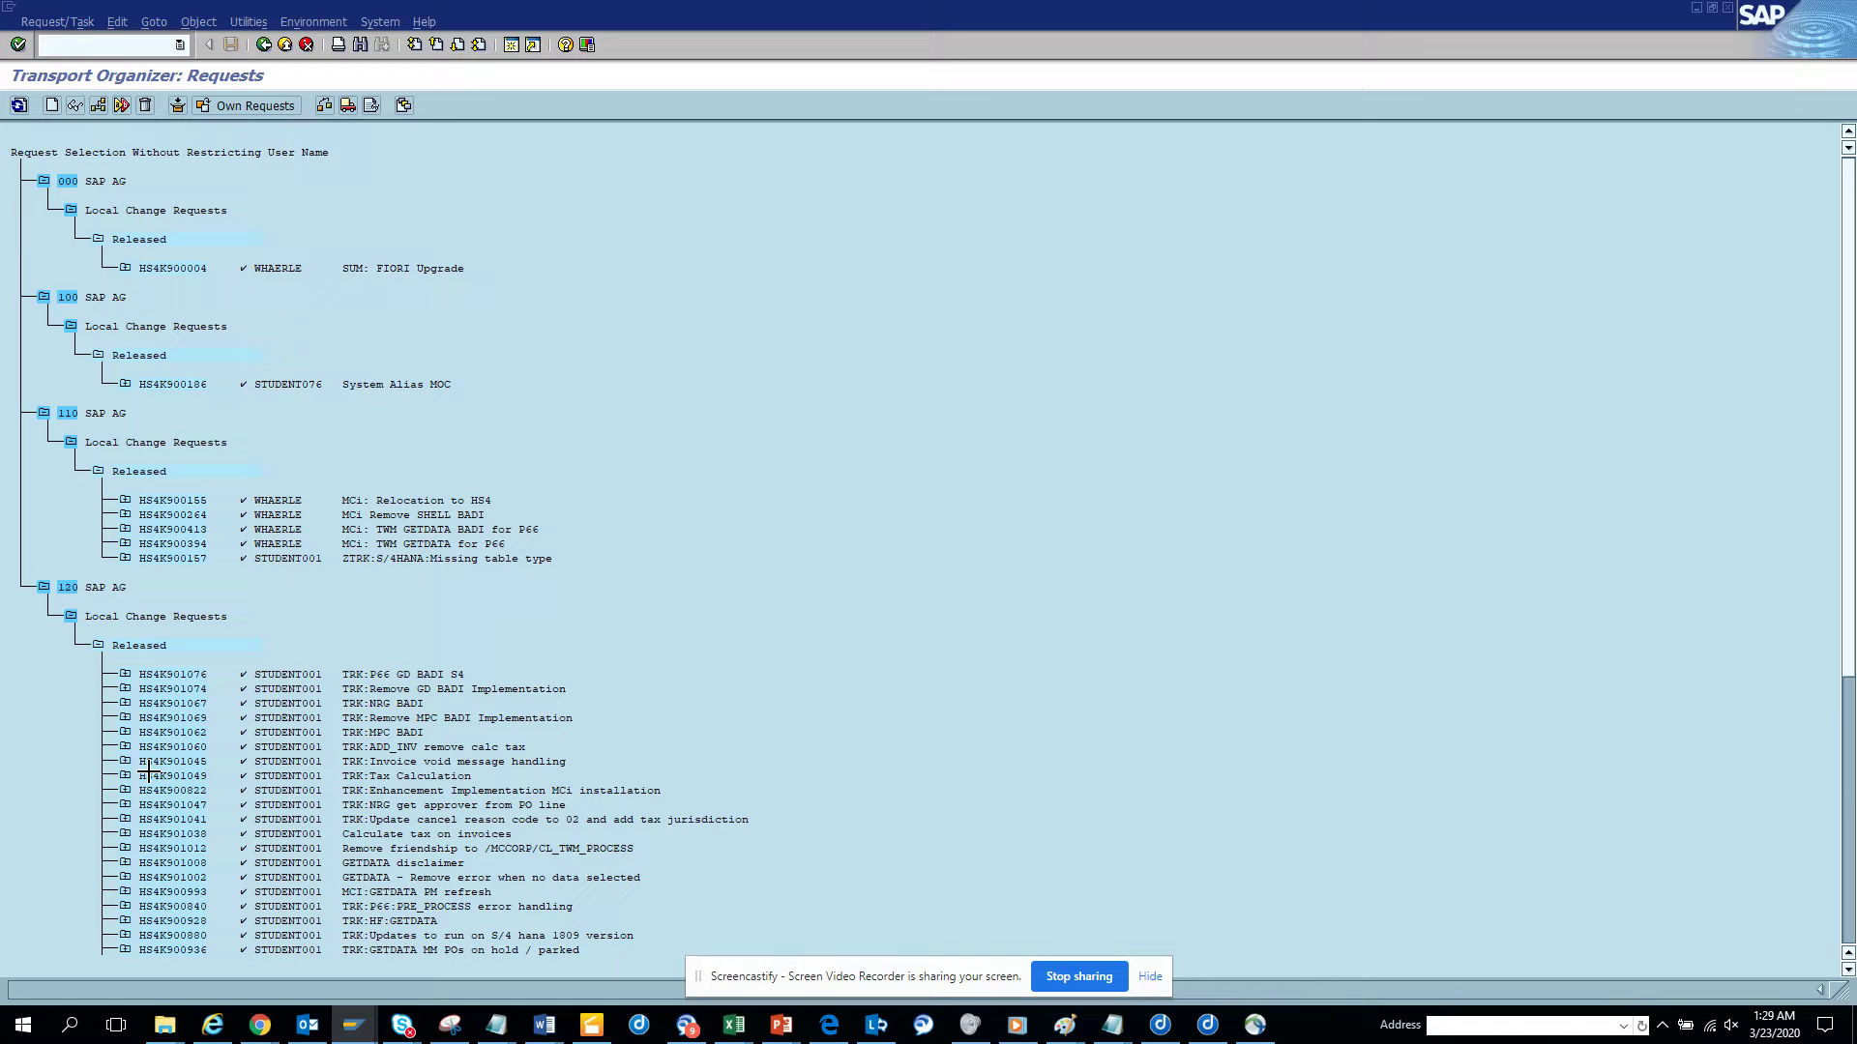
# - Block-select the released request numbers and copy them to the clipboard
pyautogui.hotkey('ctrl', 'y')
pyautogui.moveTo(139, 742); pyautogui.dragTo(206, 823)
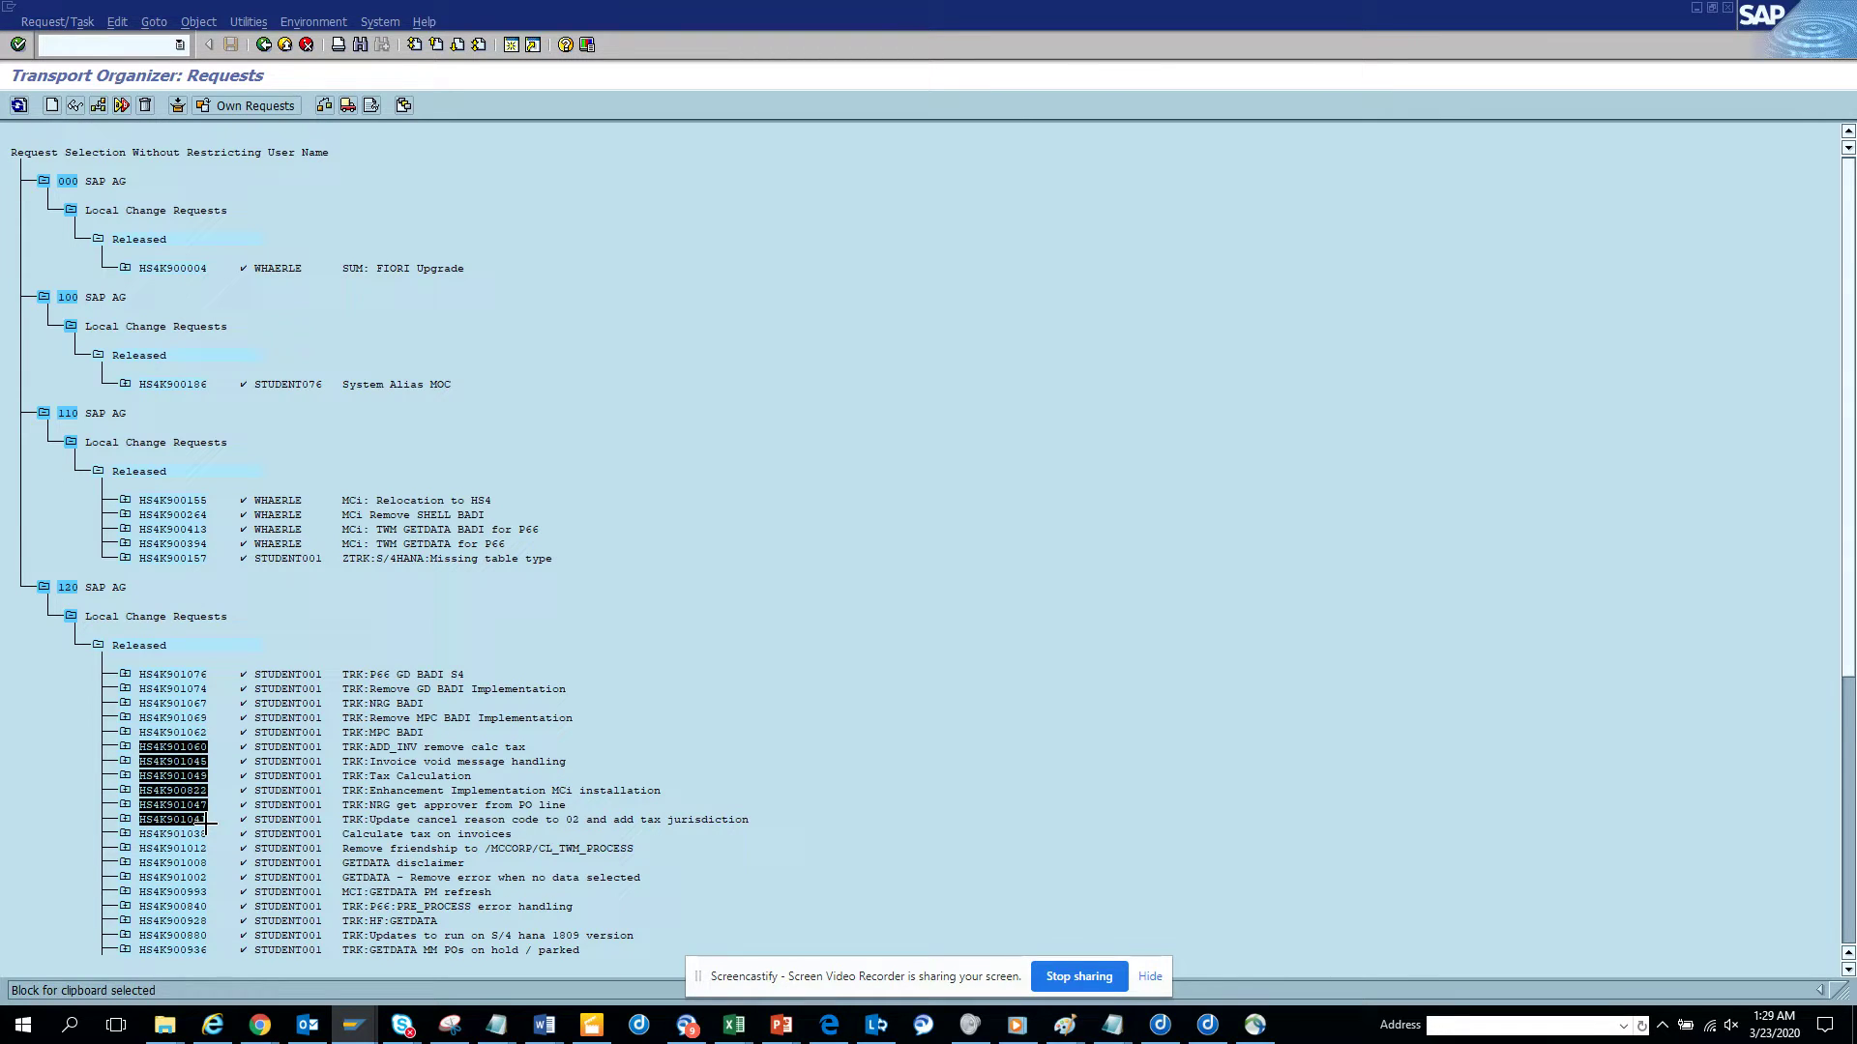
pyautogui.hotkey('ctrl', 'c')
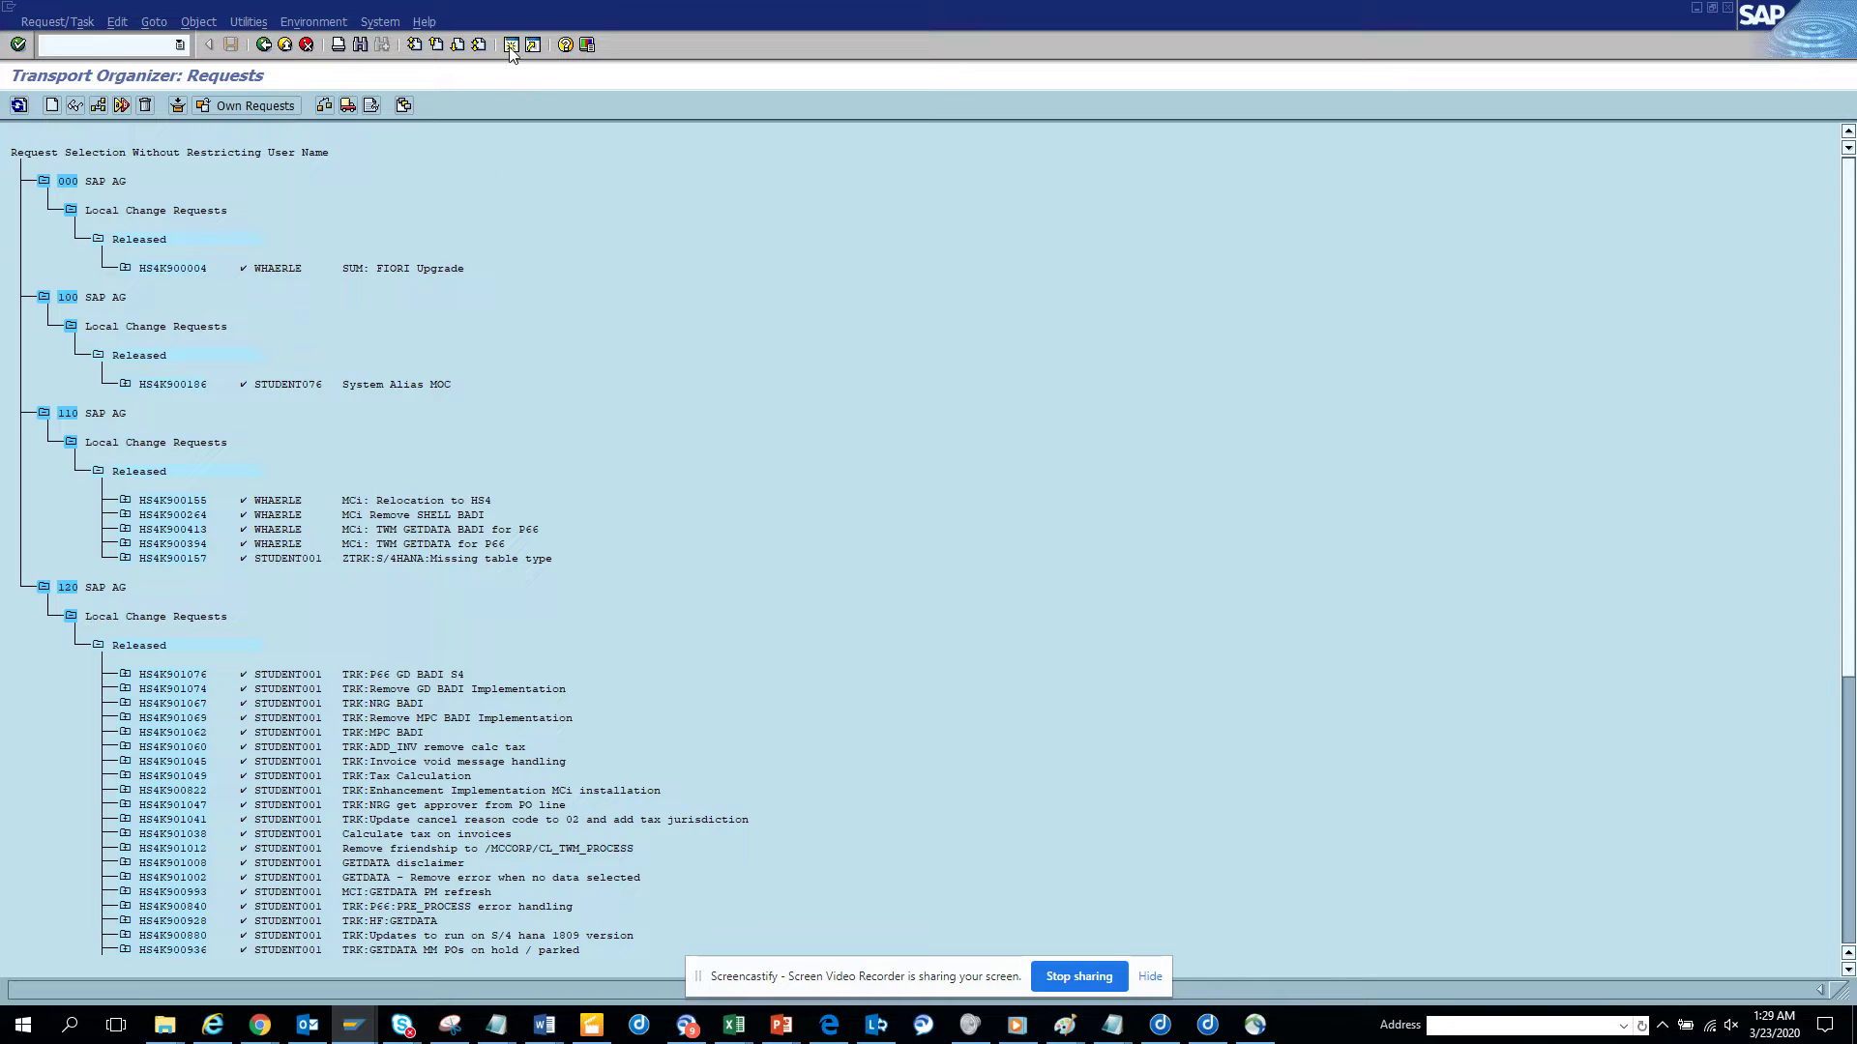
# - Back in Easy Access, rerun SE09 showing only modifiable requests and start creating a request
pyautogui.click(23, 53)
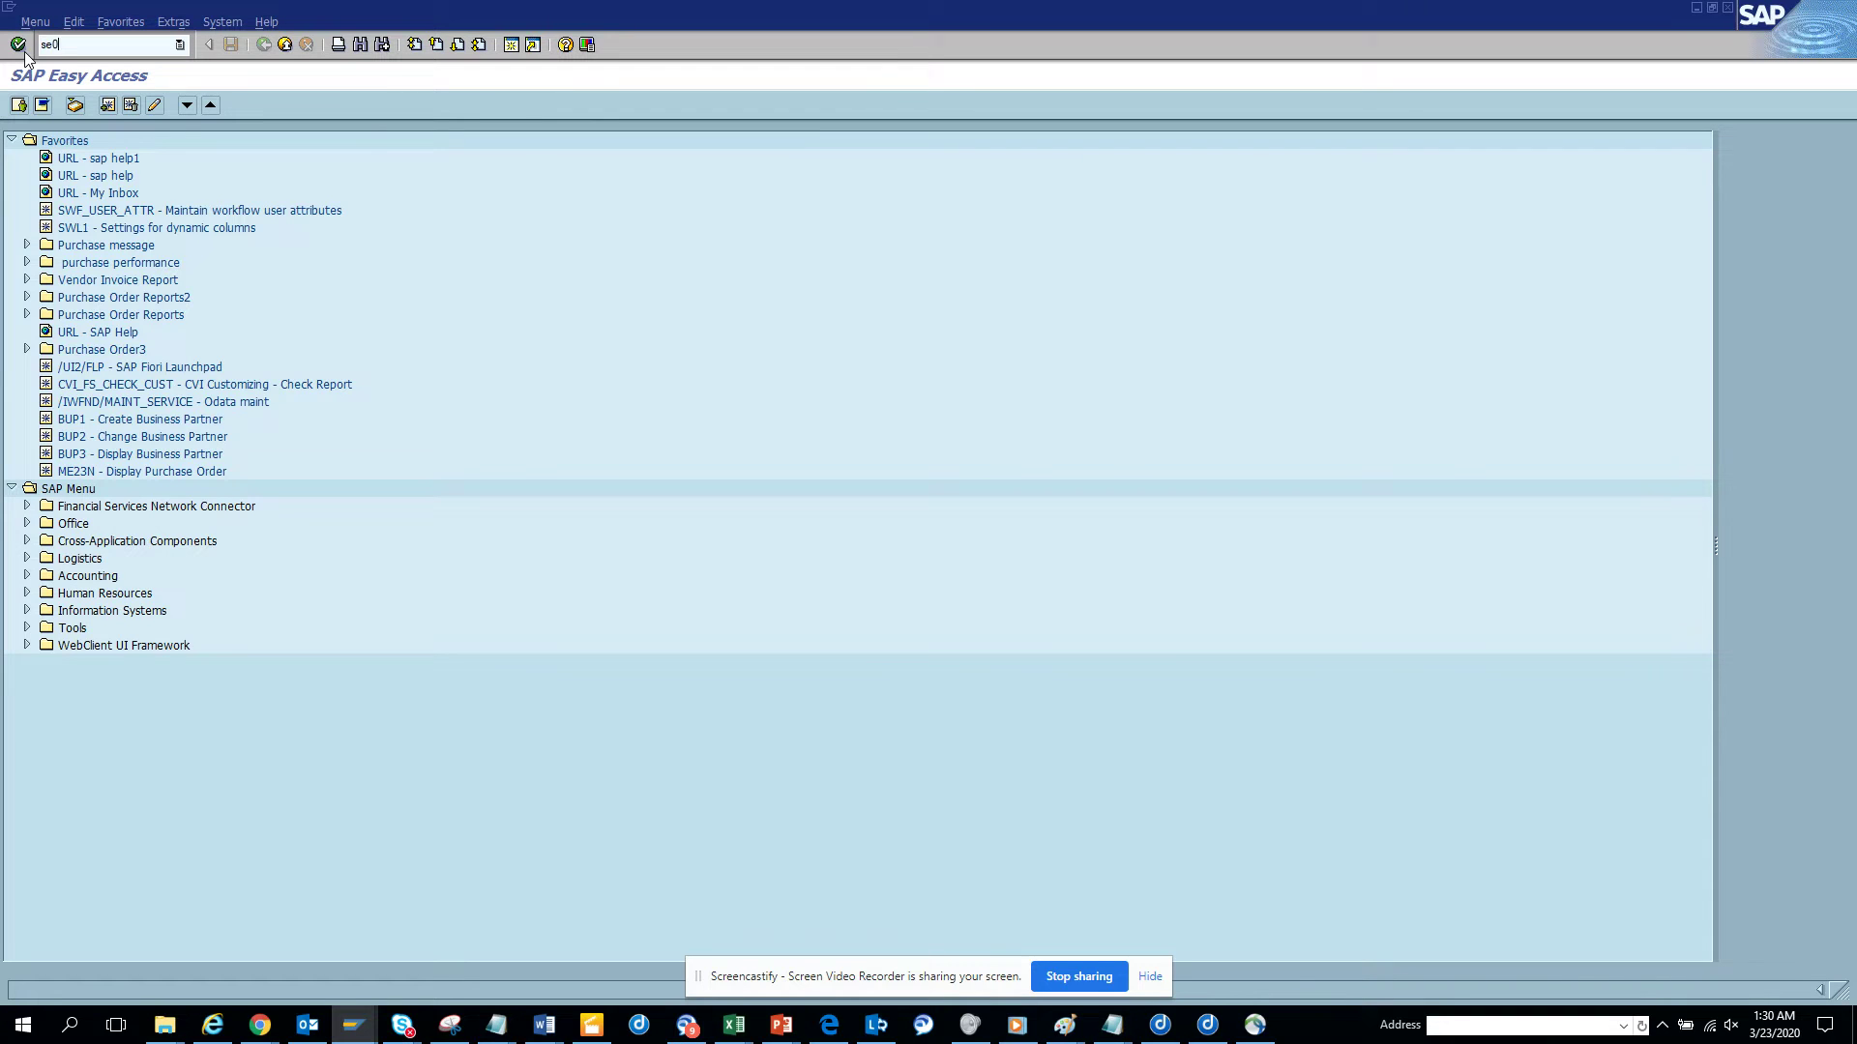
pyautogui.click(23, 53)
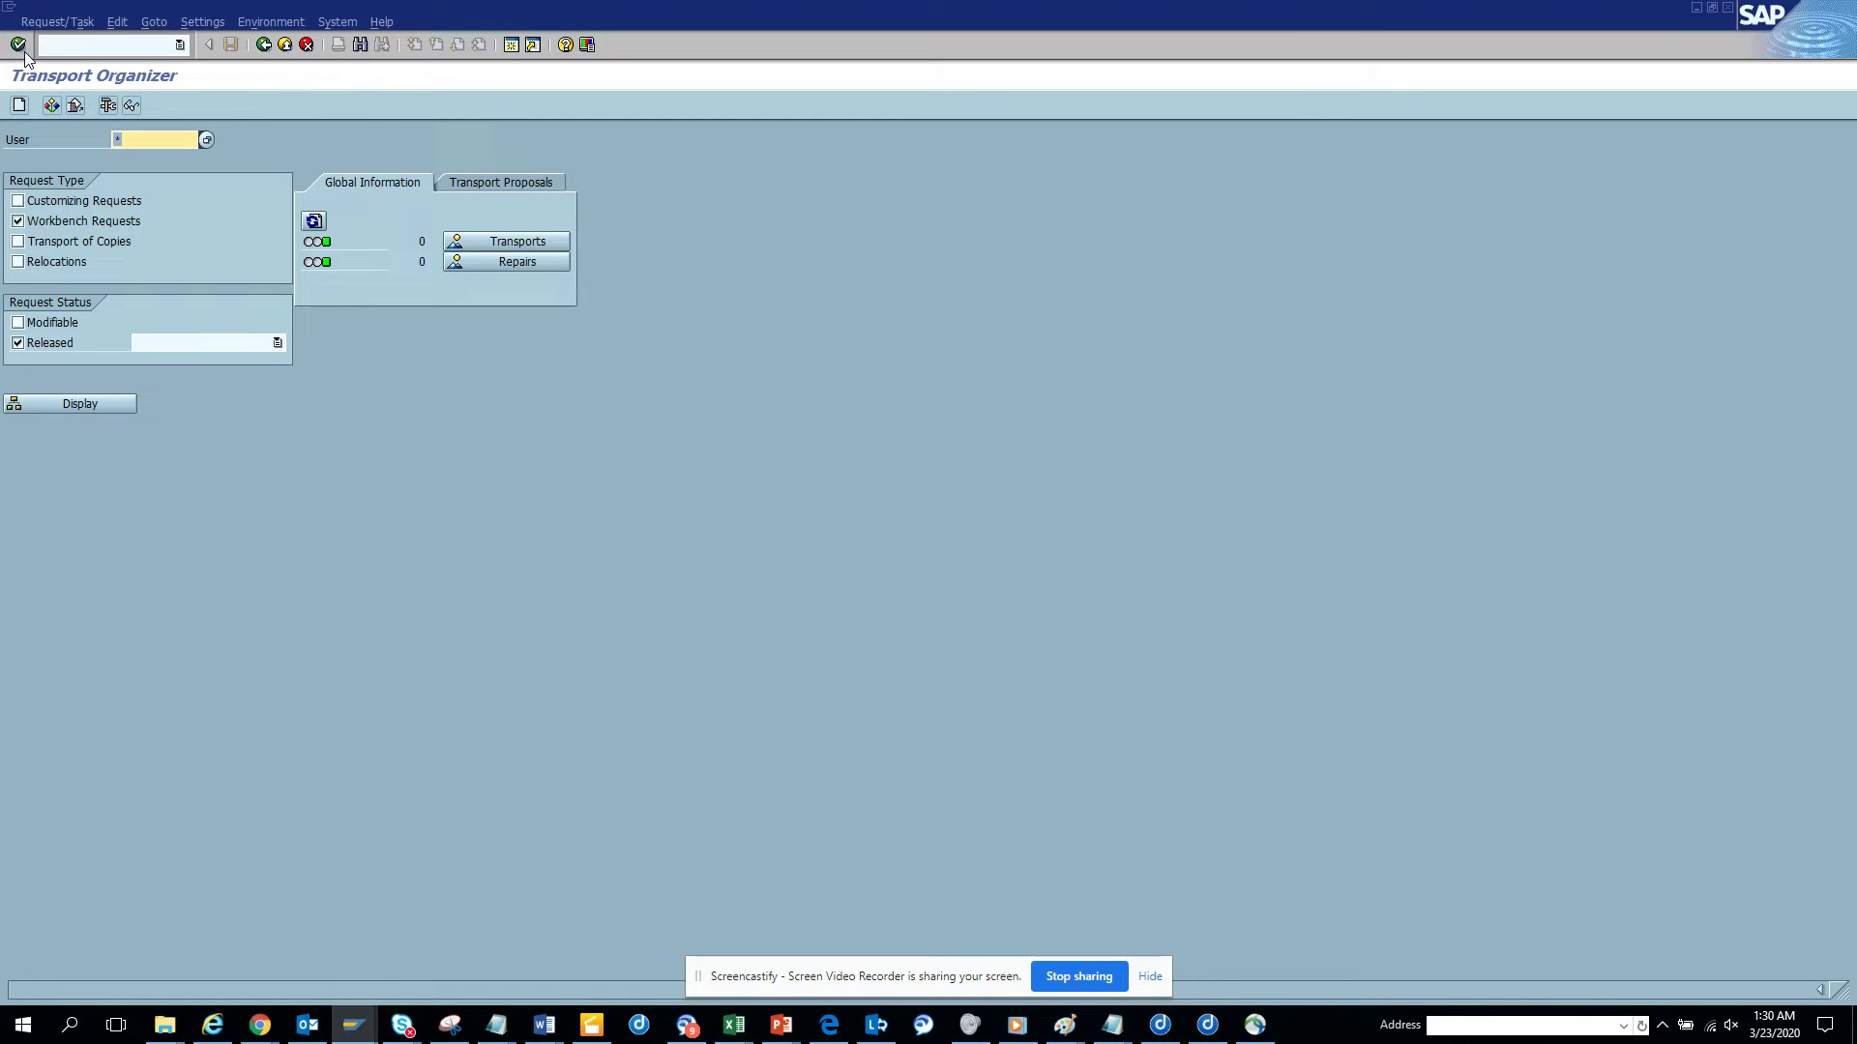
pyautogui.click(54, 327)
pyautogui.click(50, 341)
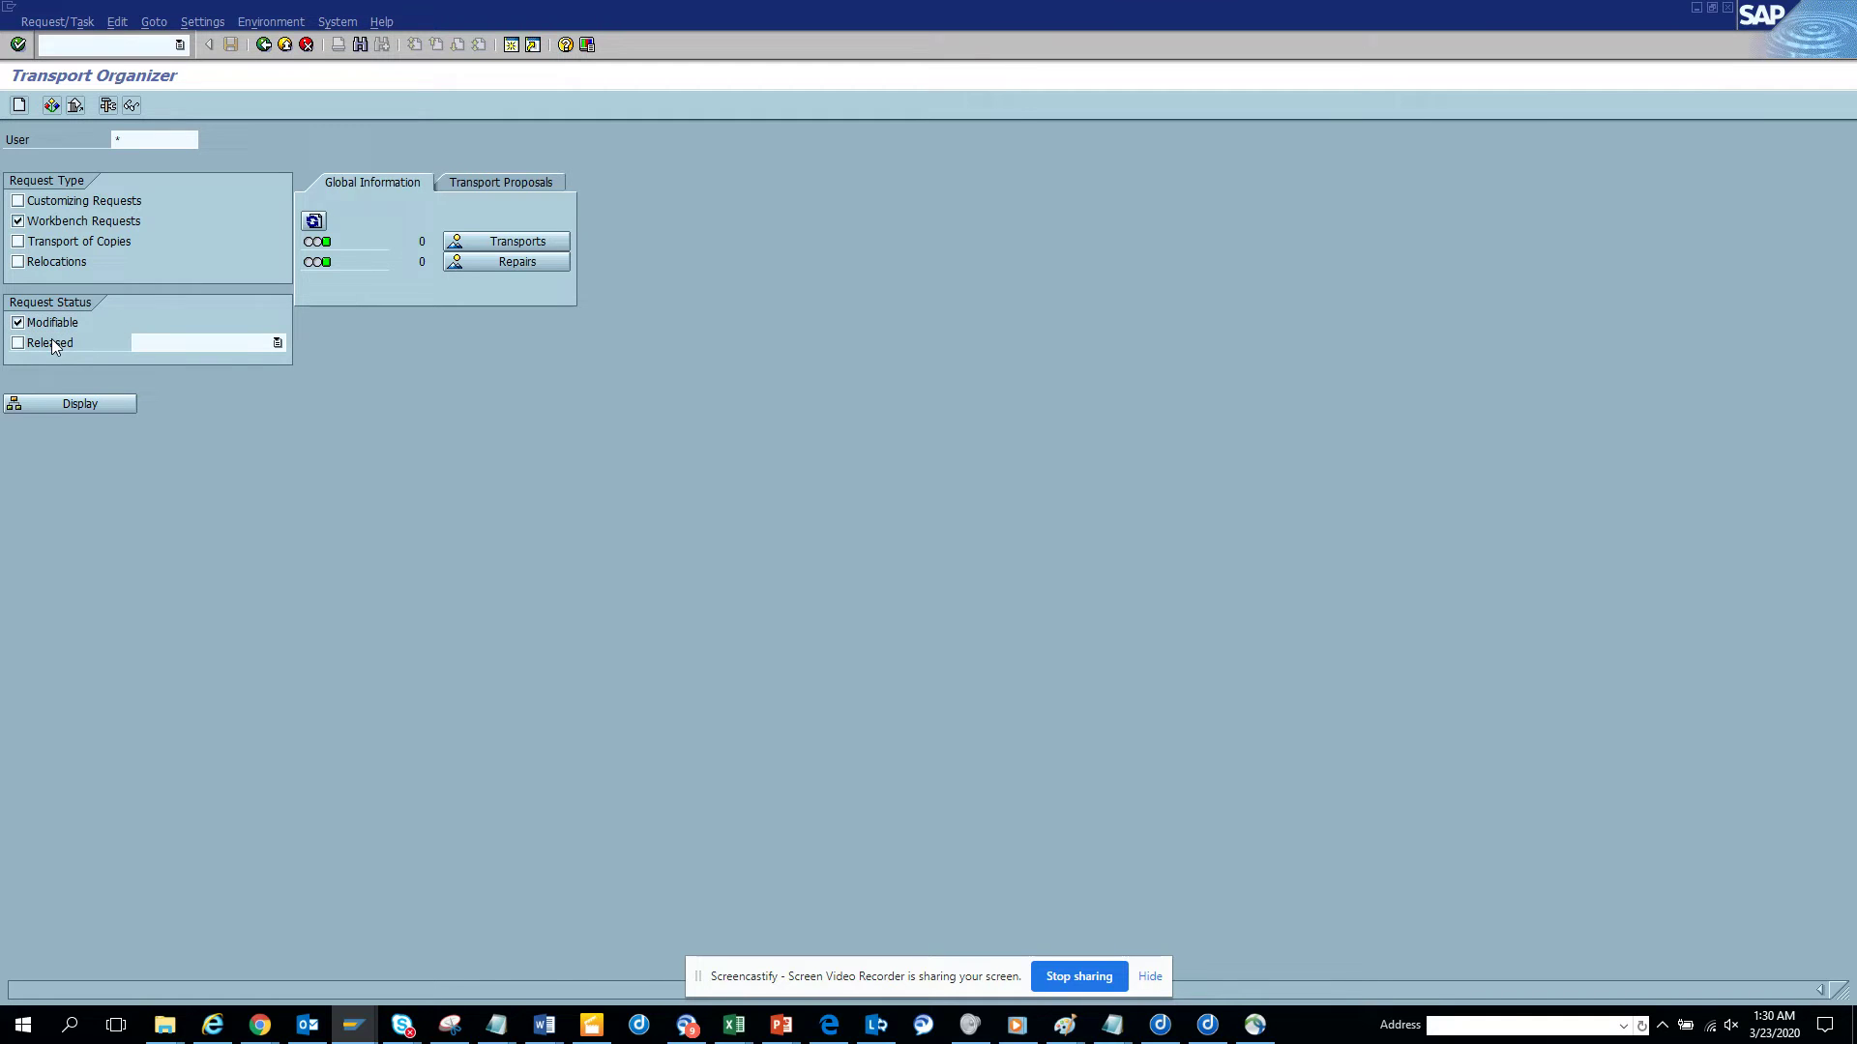
pyautogui.click(19, 104)
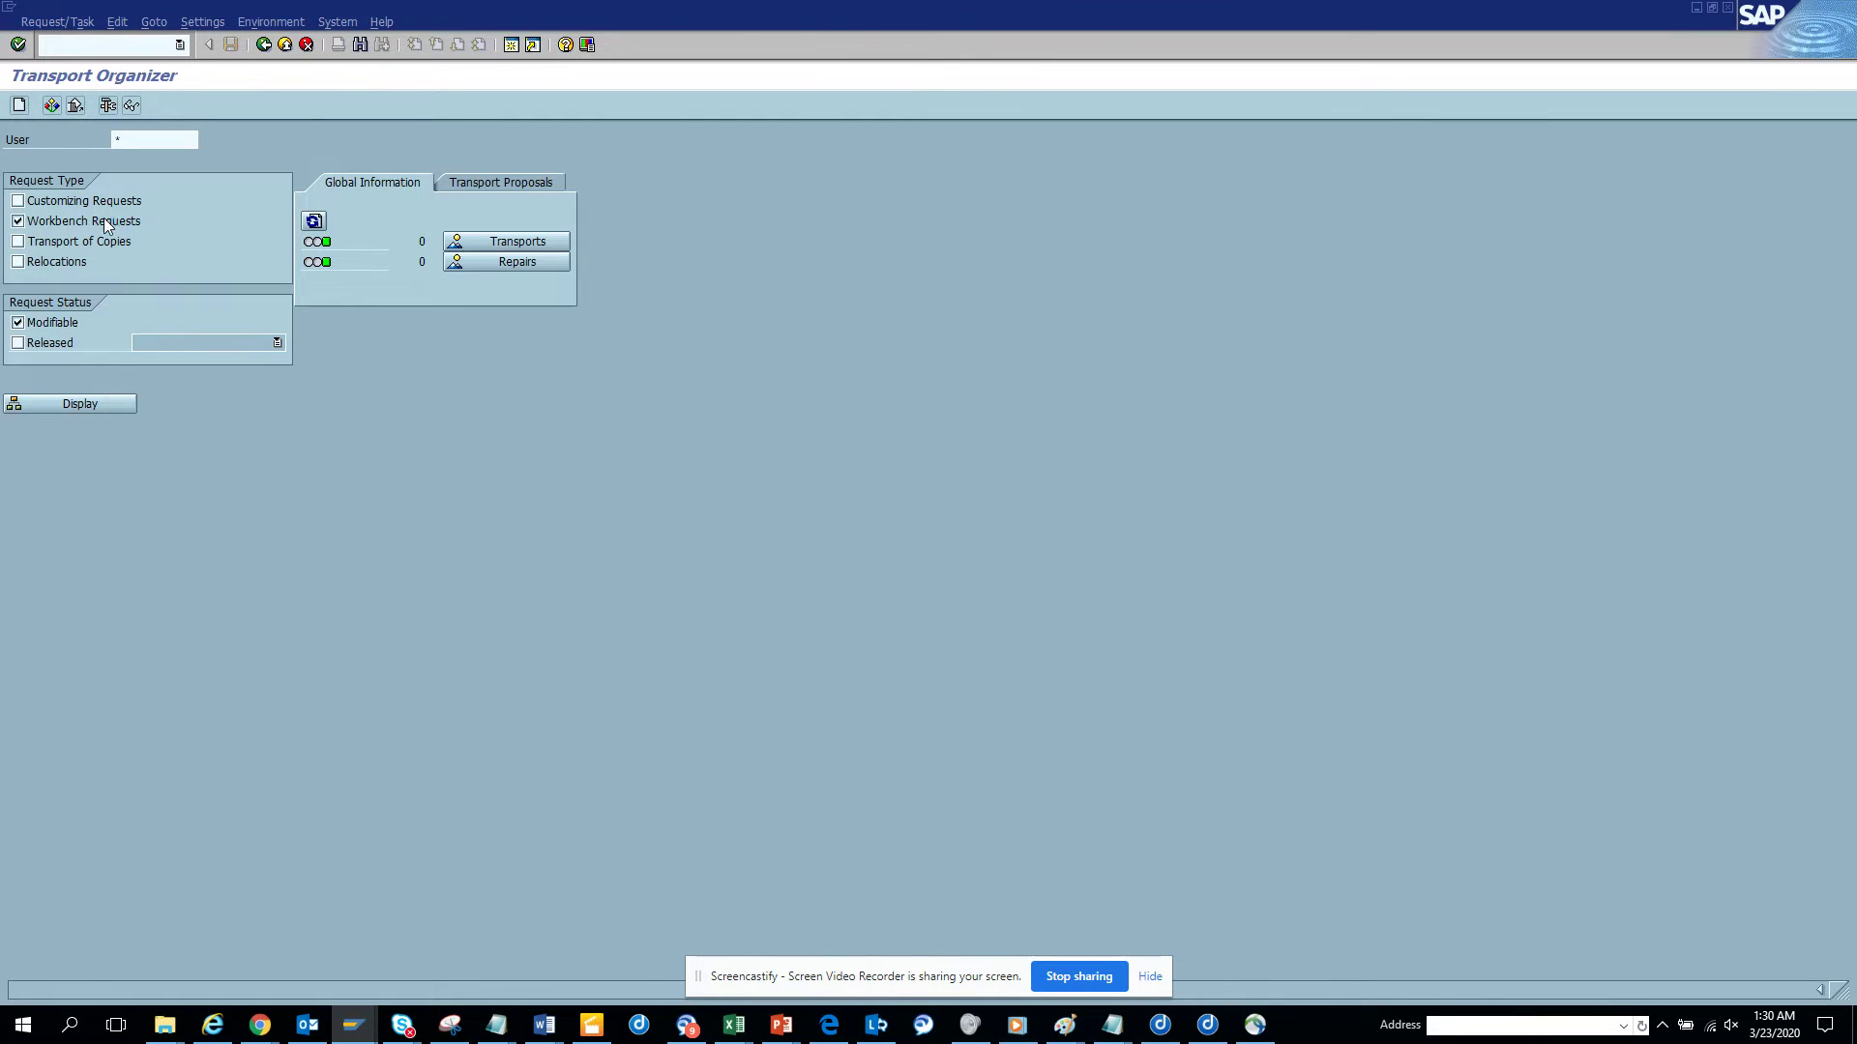
# - Create a workbench request with short description 'test transport' and save it
pyautogui.click(166, 311)
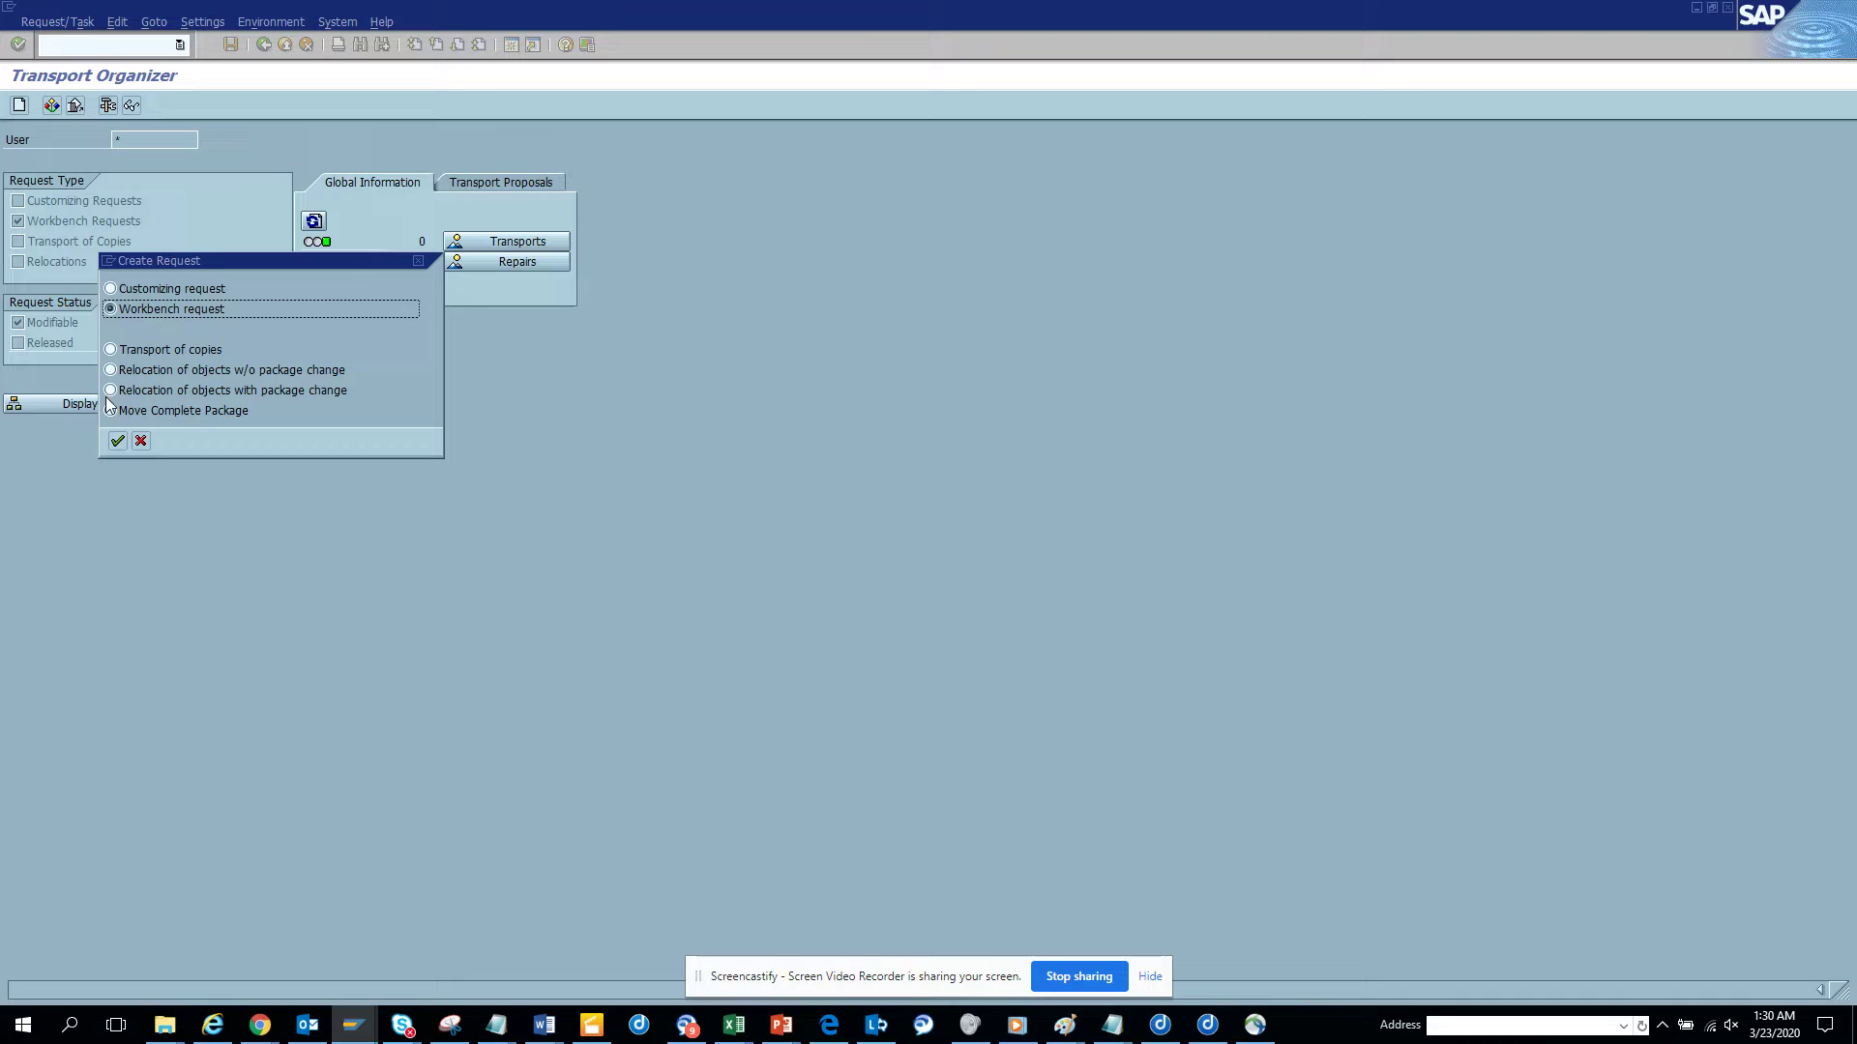
pyautogui.click(117, 440)
pyautogui.click(323, 249)
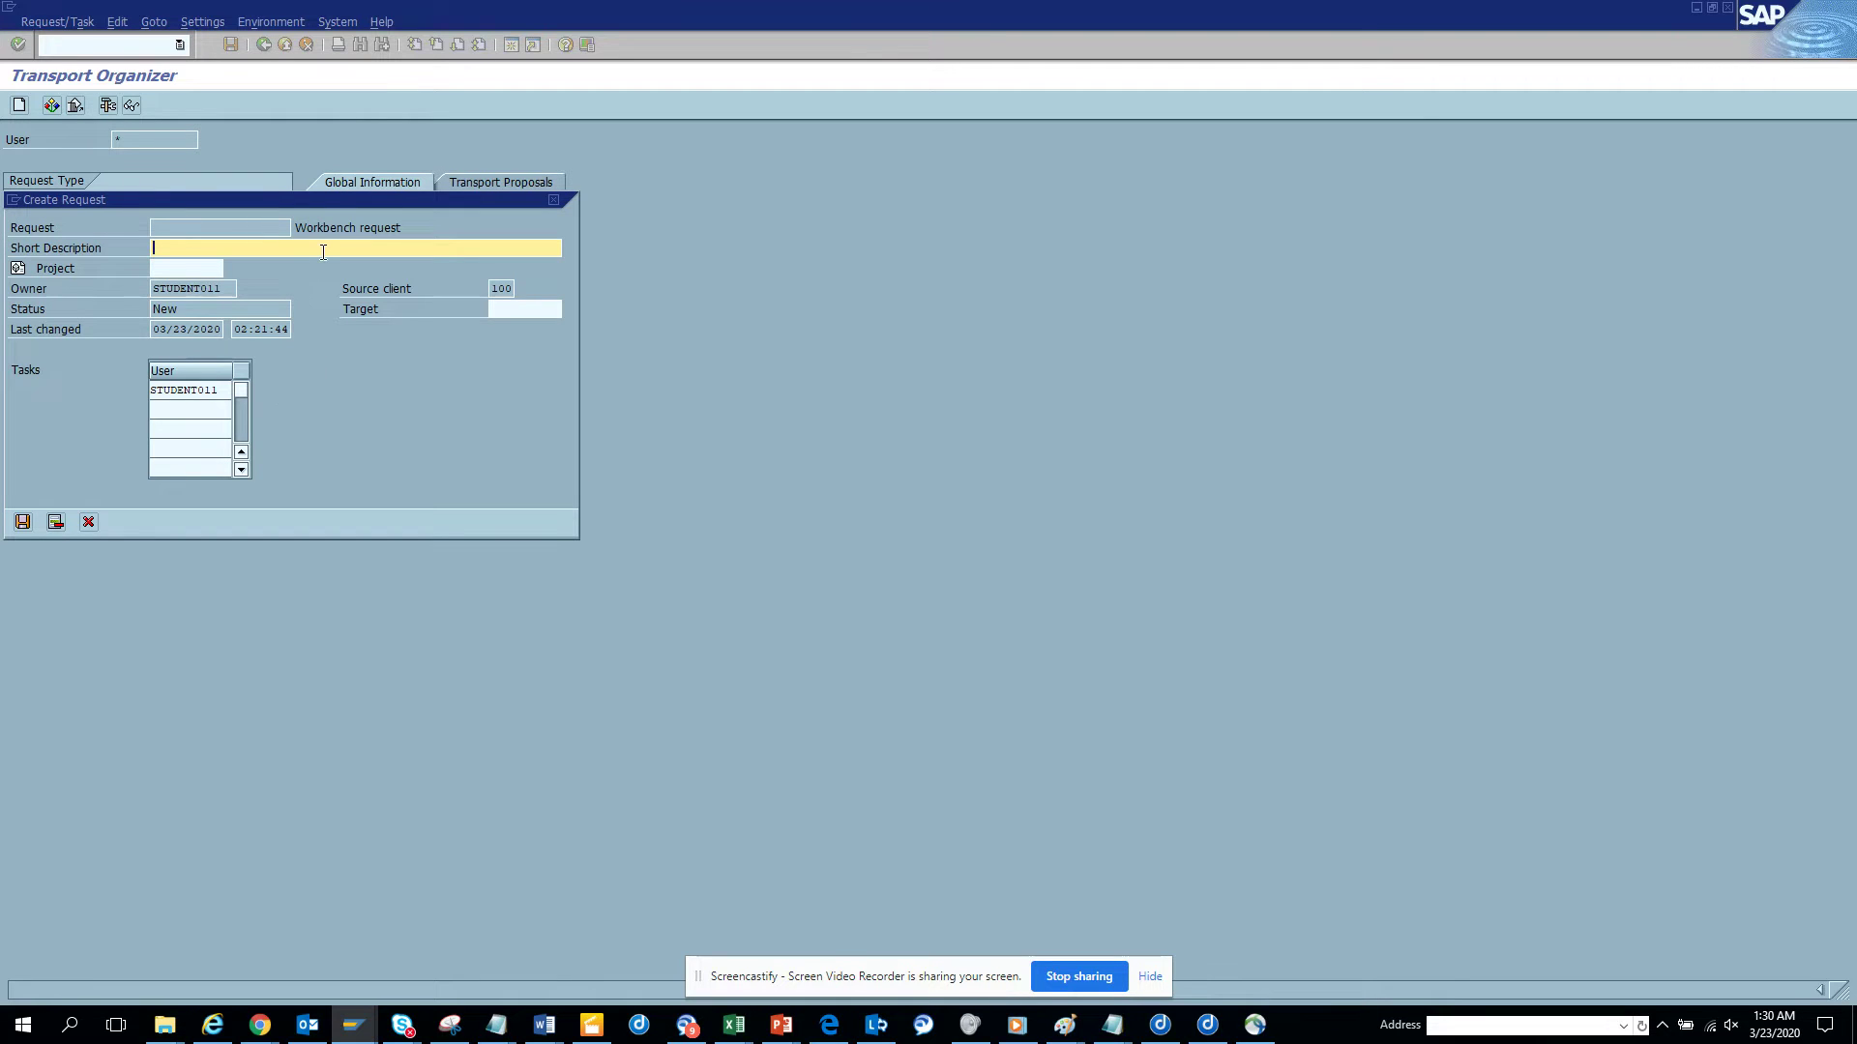
pyautogui.write('test transport')
pyautogui.press('Return')
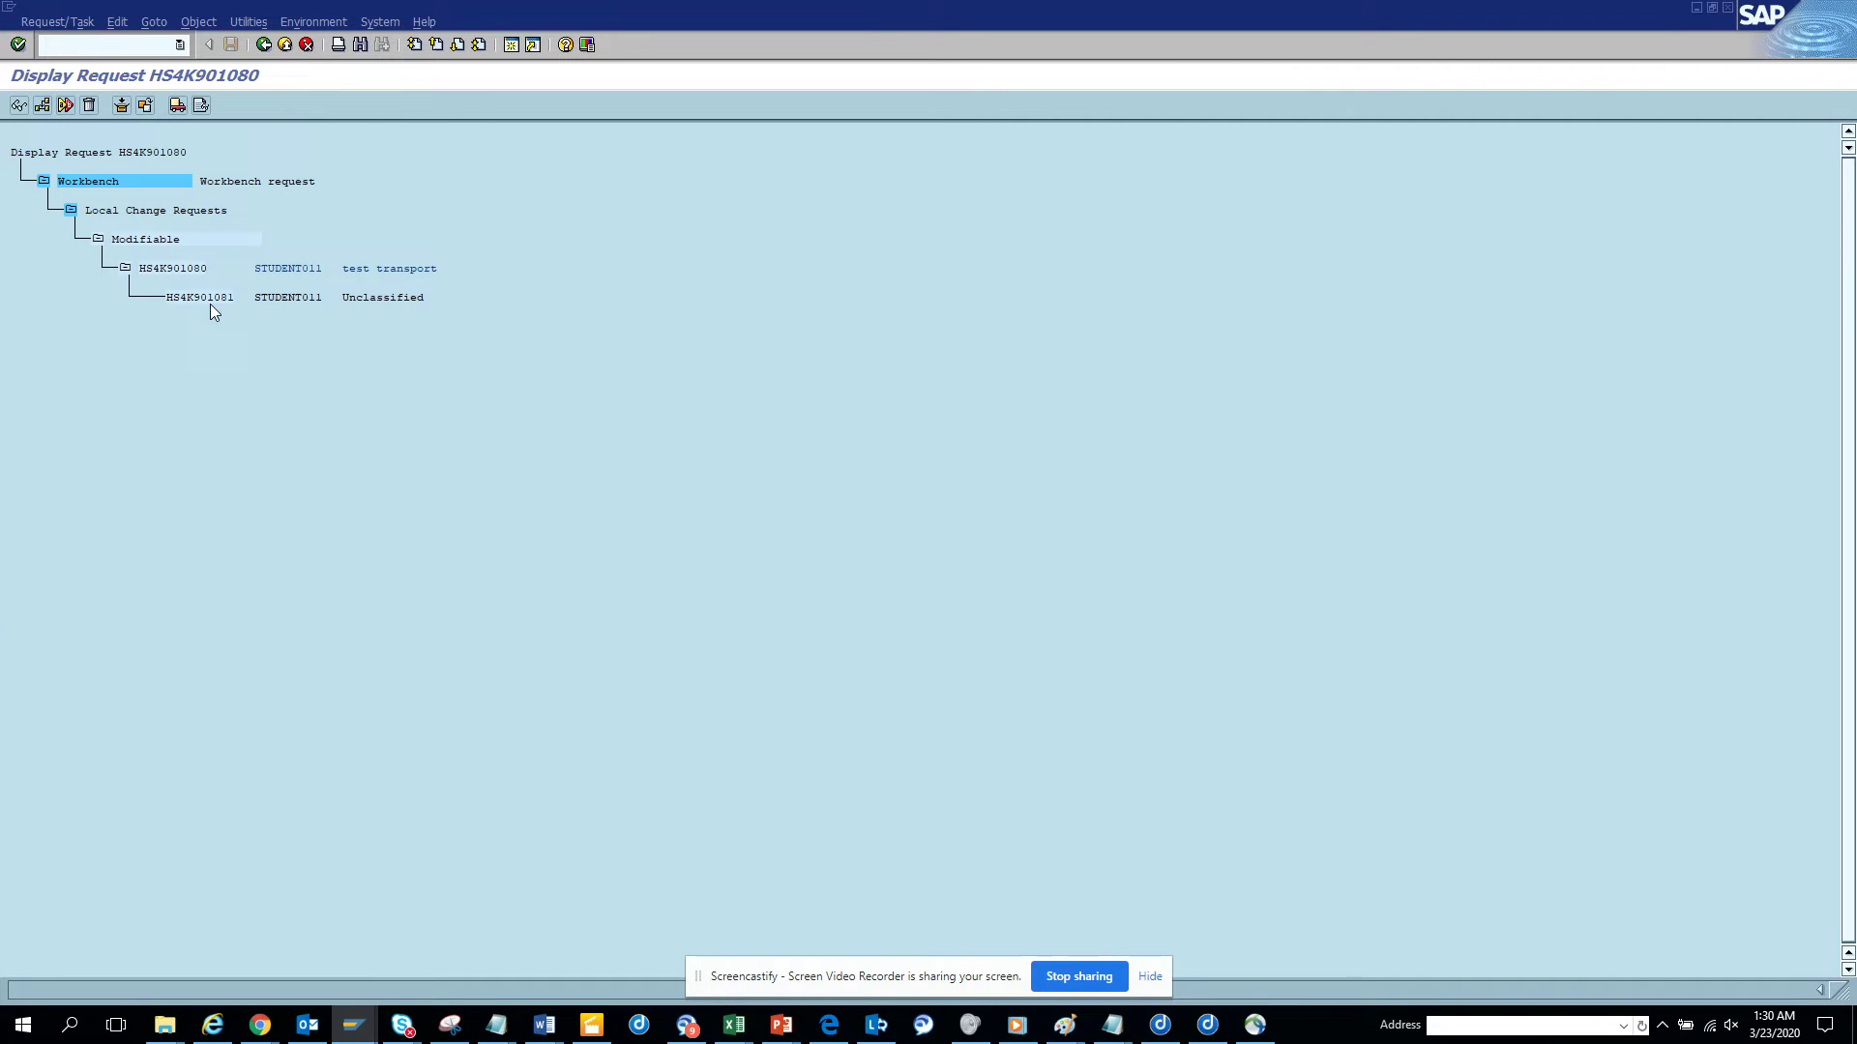
# - Try including object lists from multiple requests into task HS4K901081
pyautogui.rightClick(222, 302)
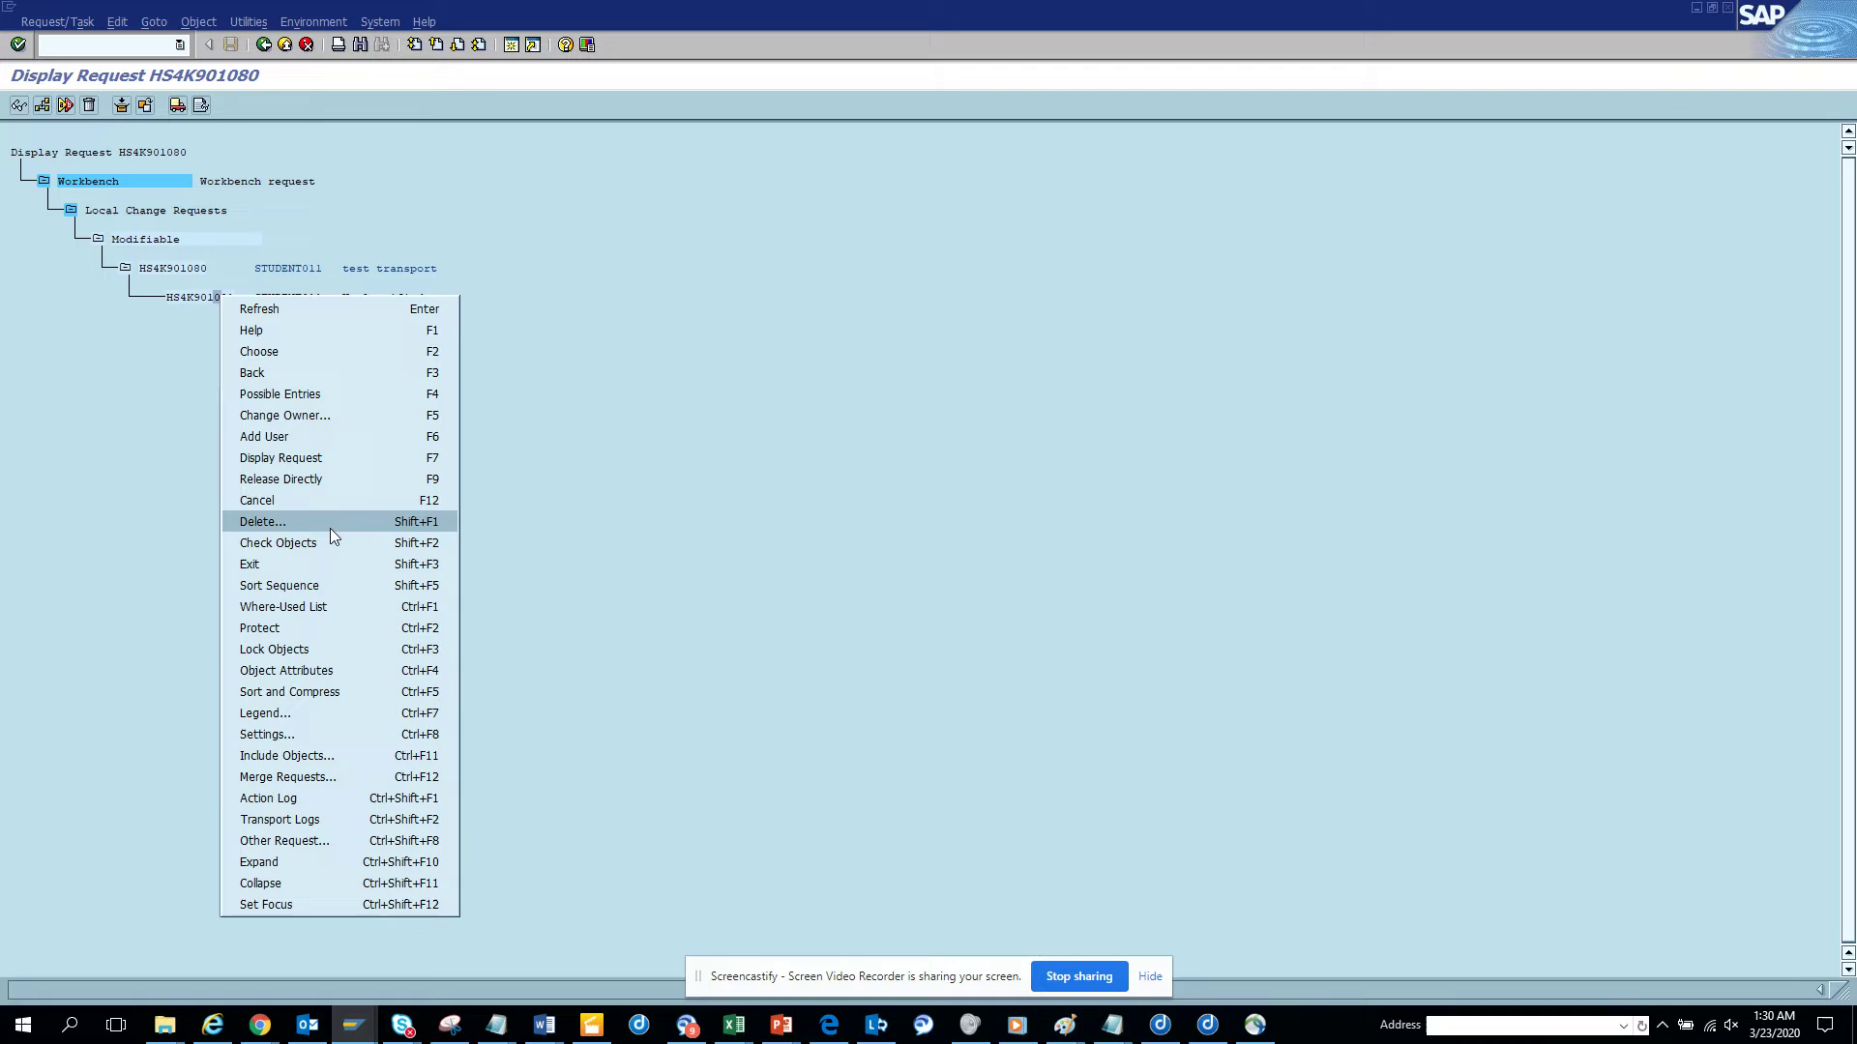
pyautogui.click(360, 755)
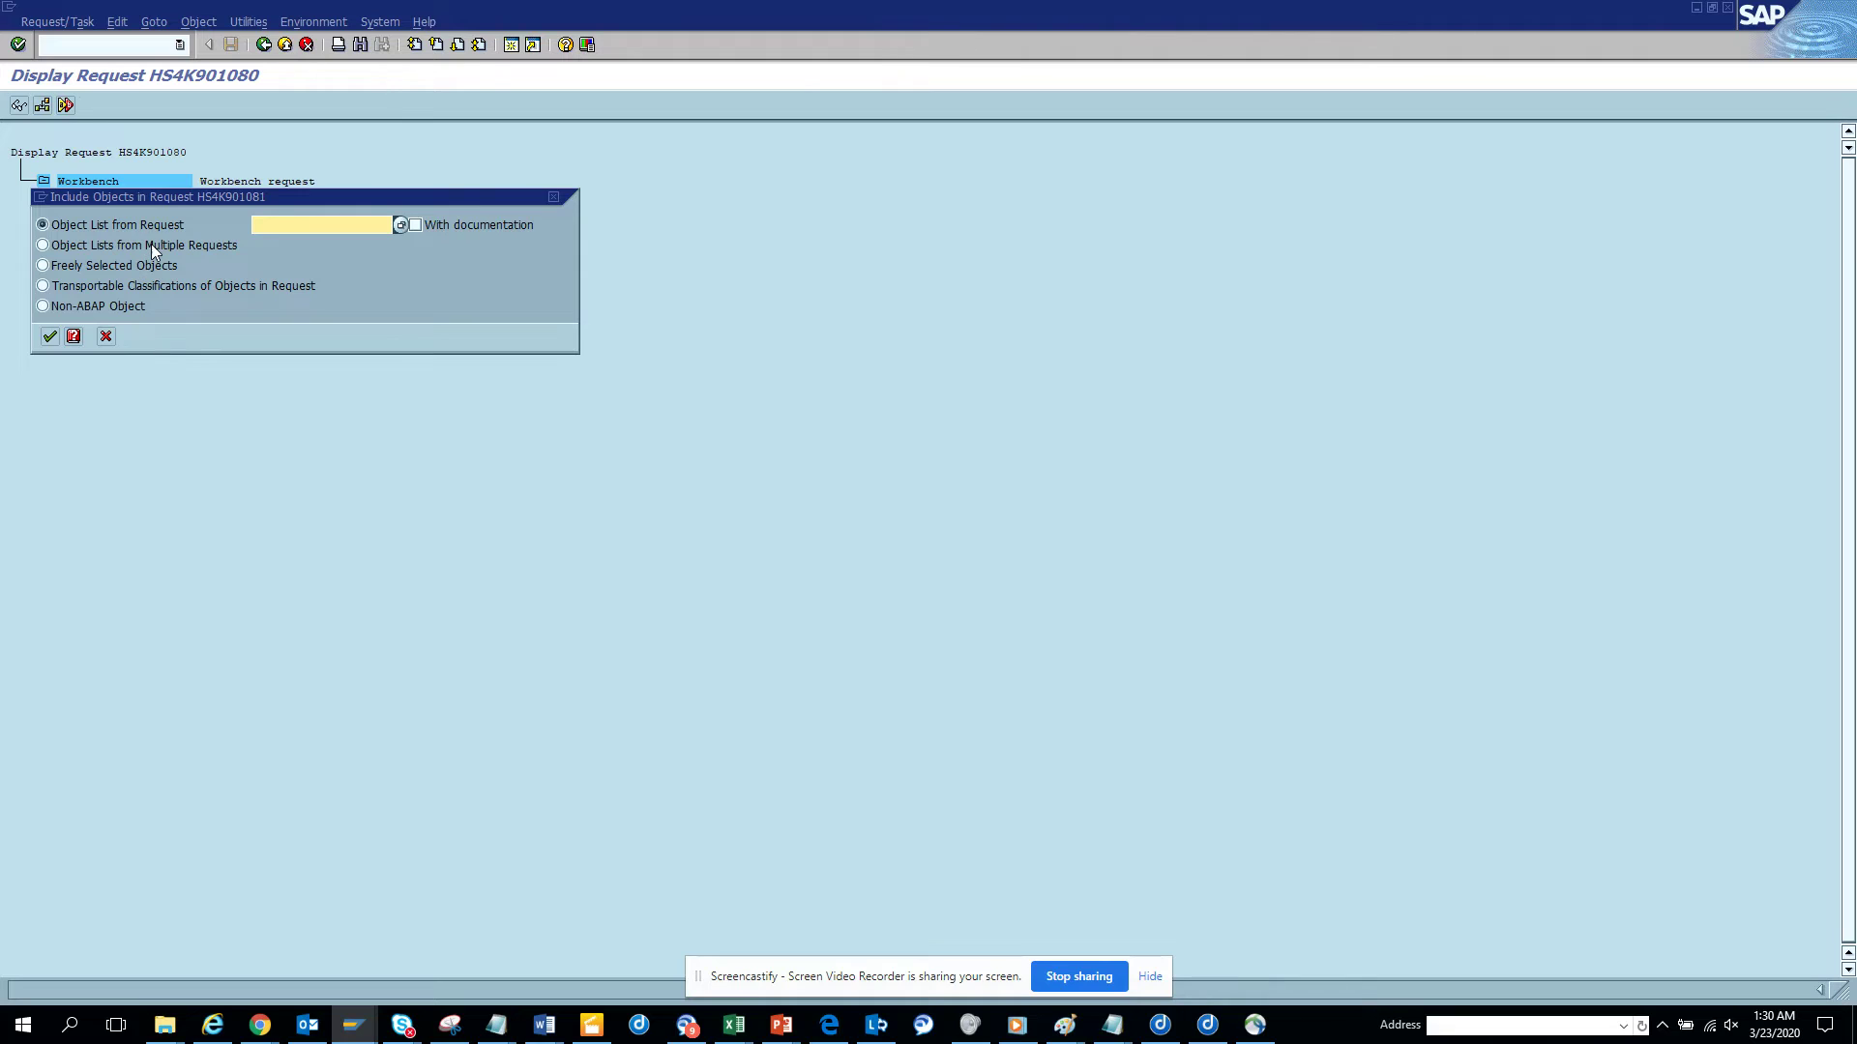
pyautogui.click(151, 245)
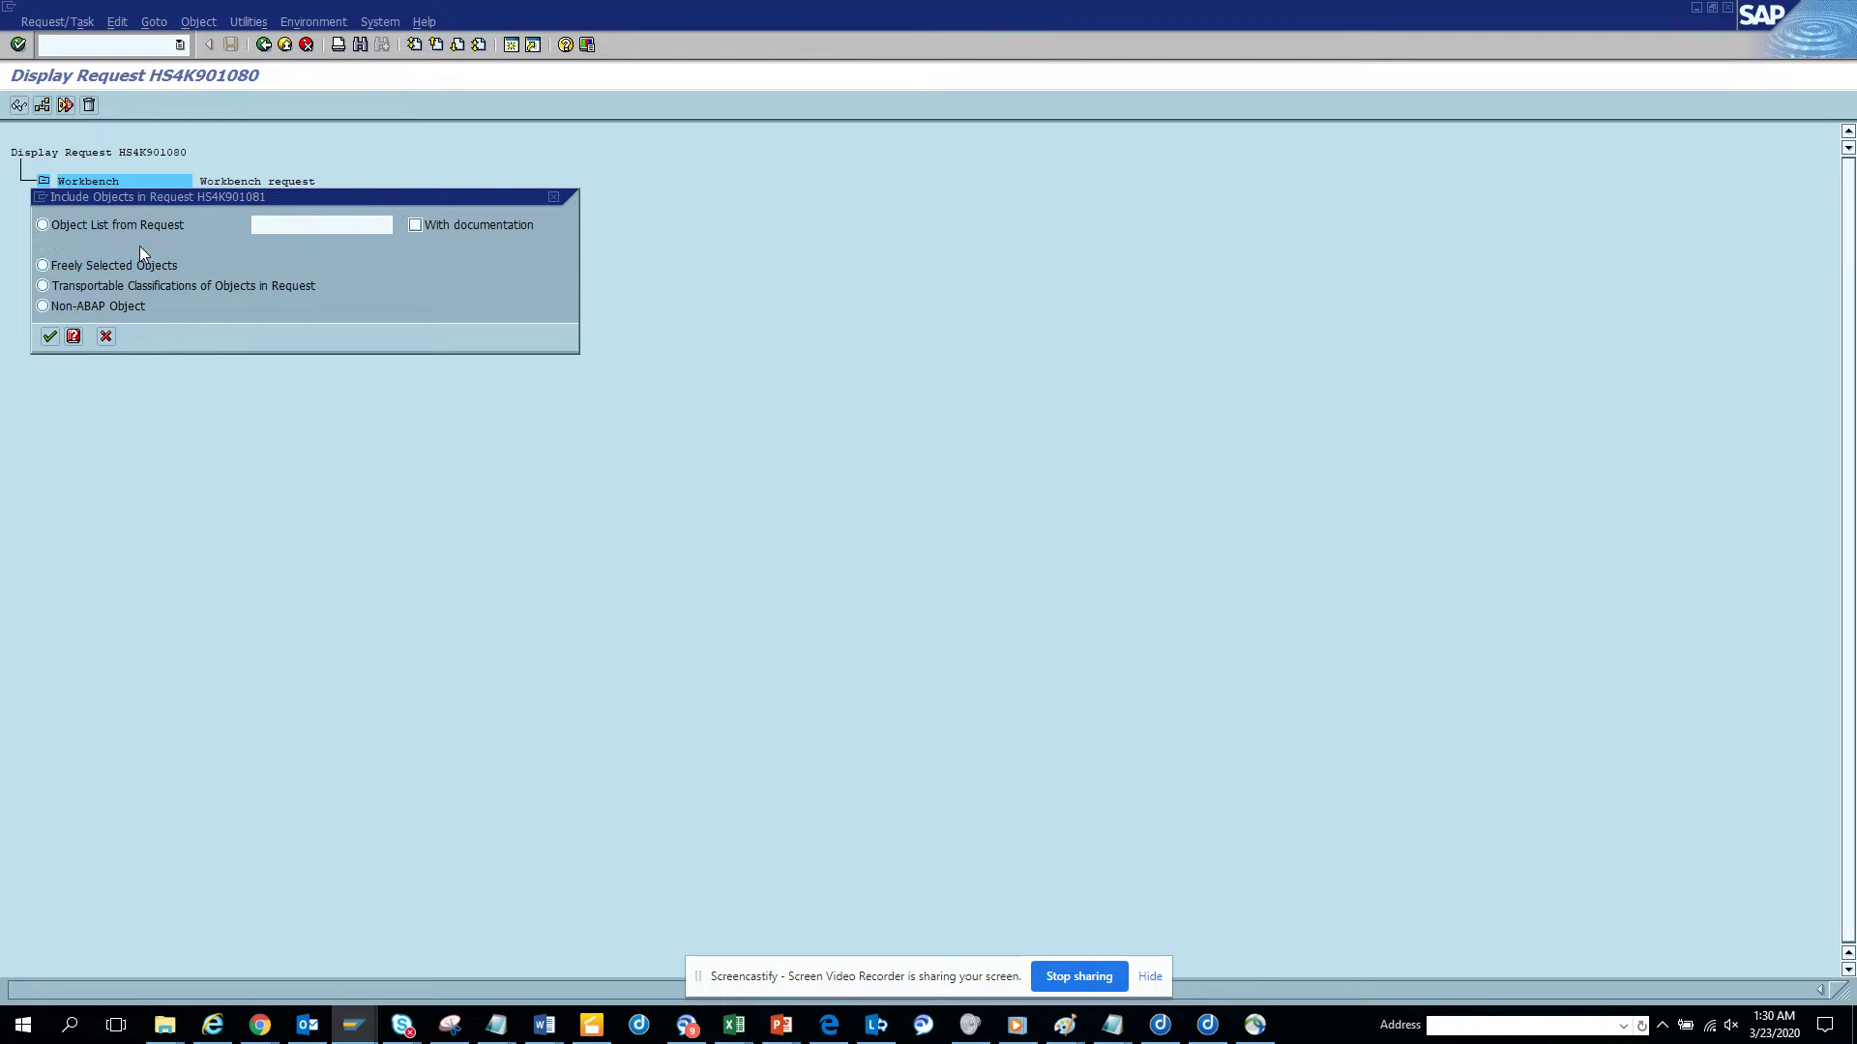
pyautogui.click(49, 334)
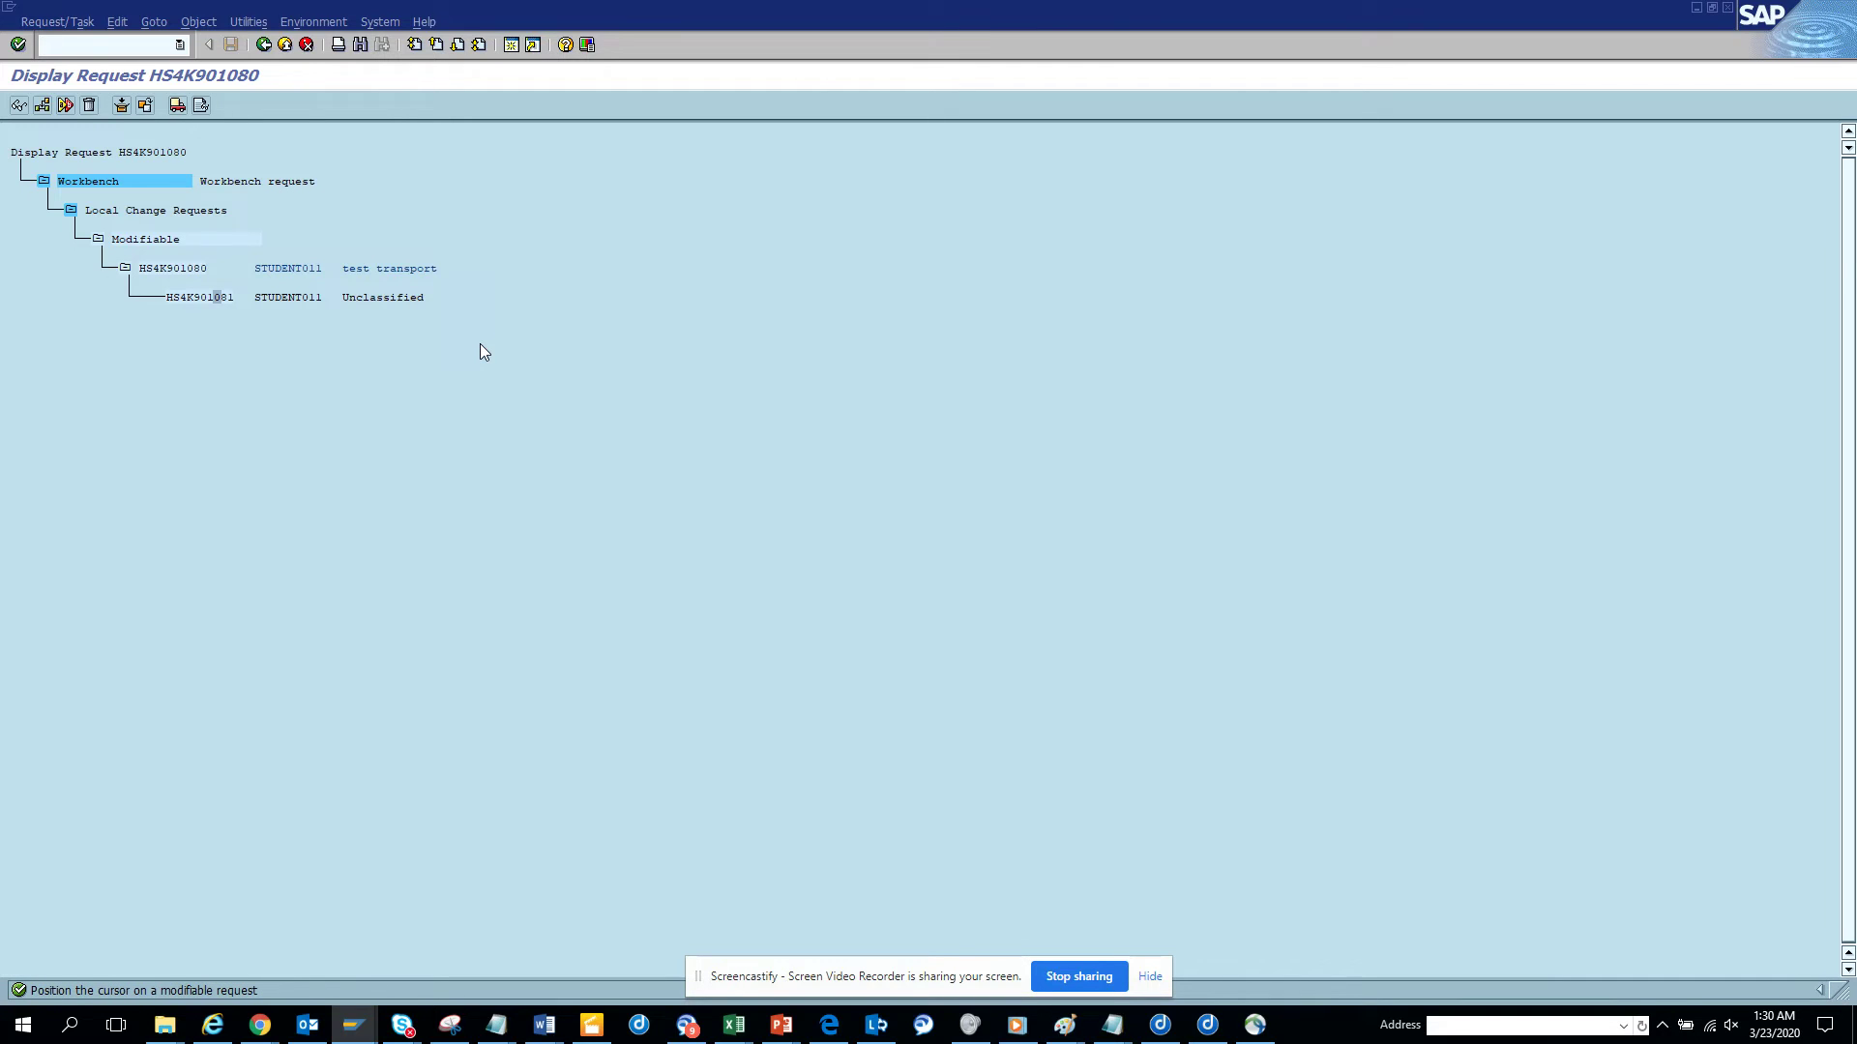
# - Retry Include Objects on the task, then select request HS4K901080 instead
pyautogui.rightClick(209, 294)
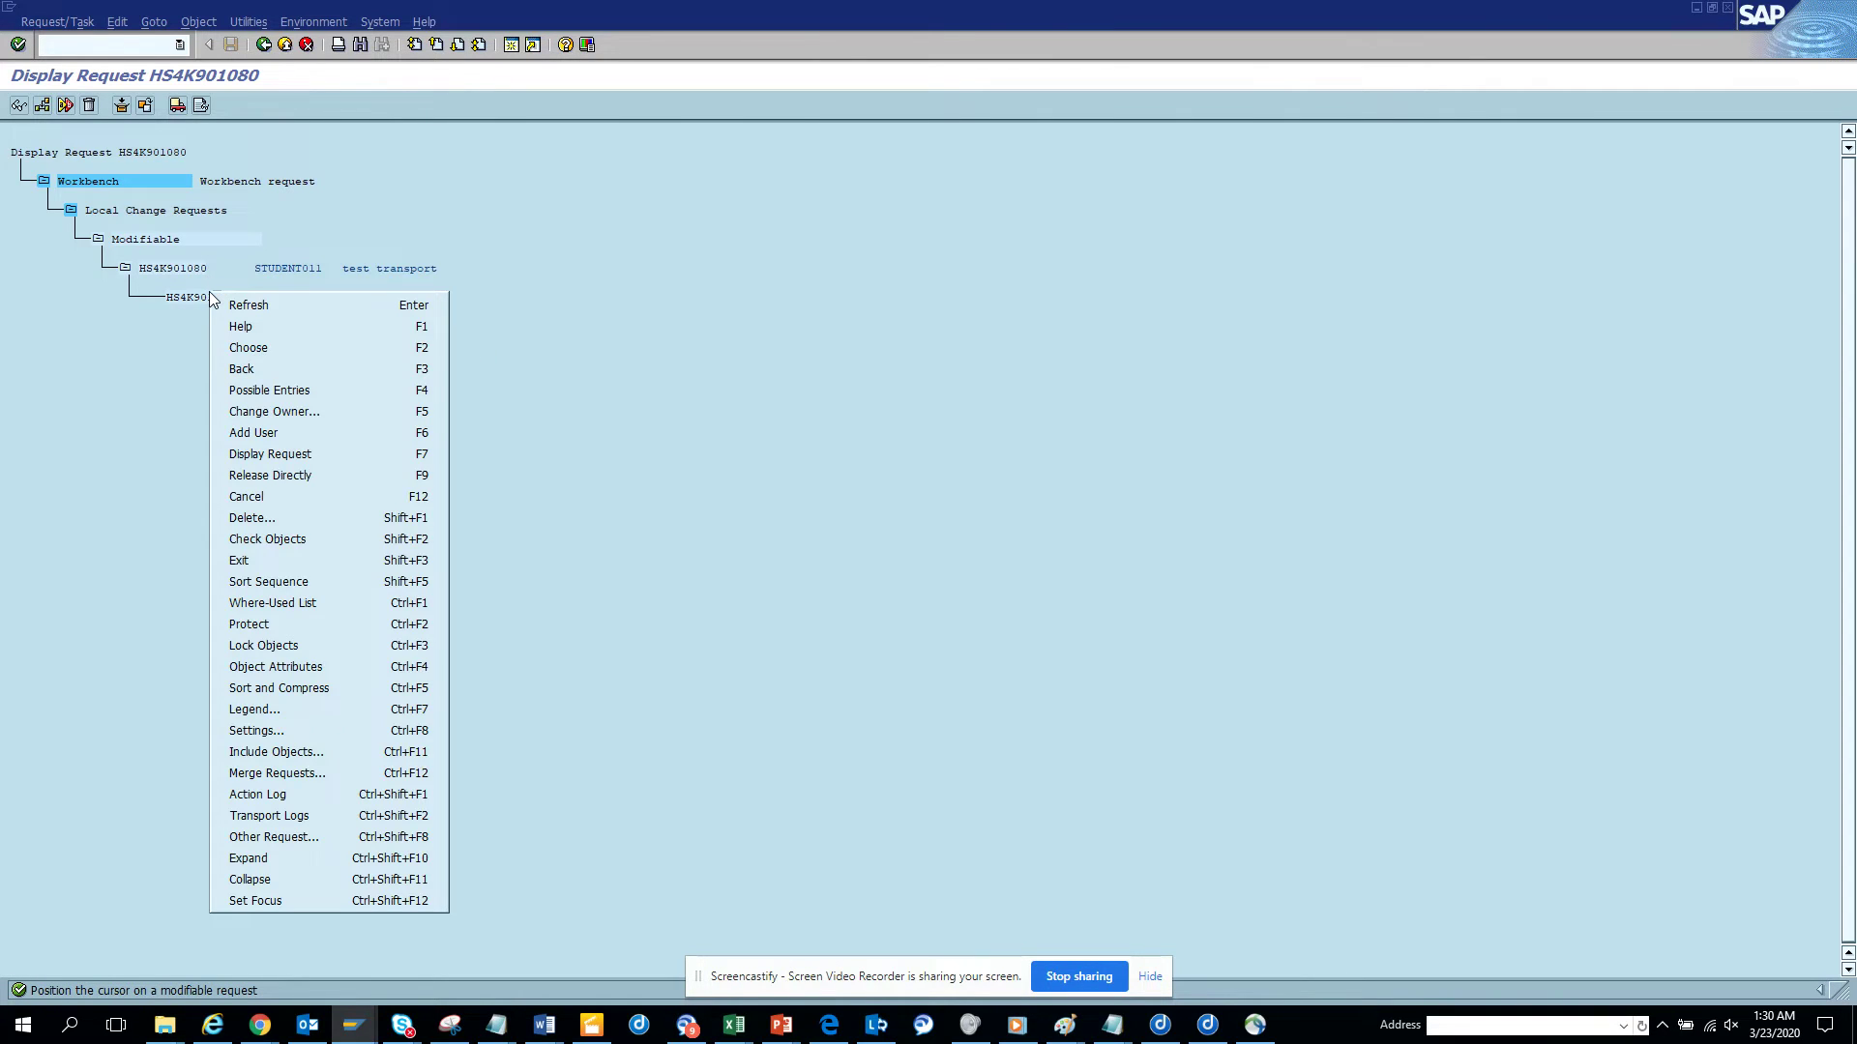
pyautogui.click(360, 753)
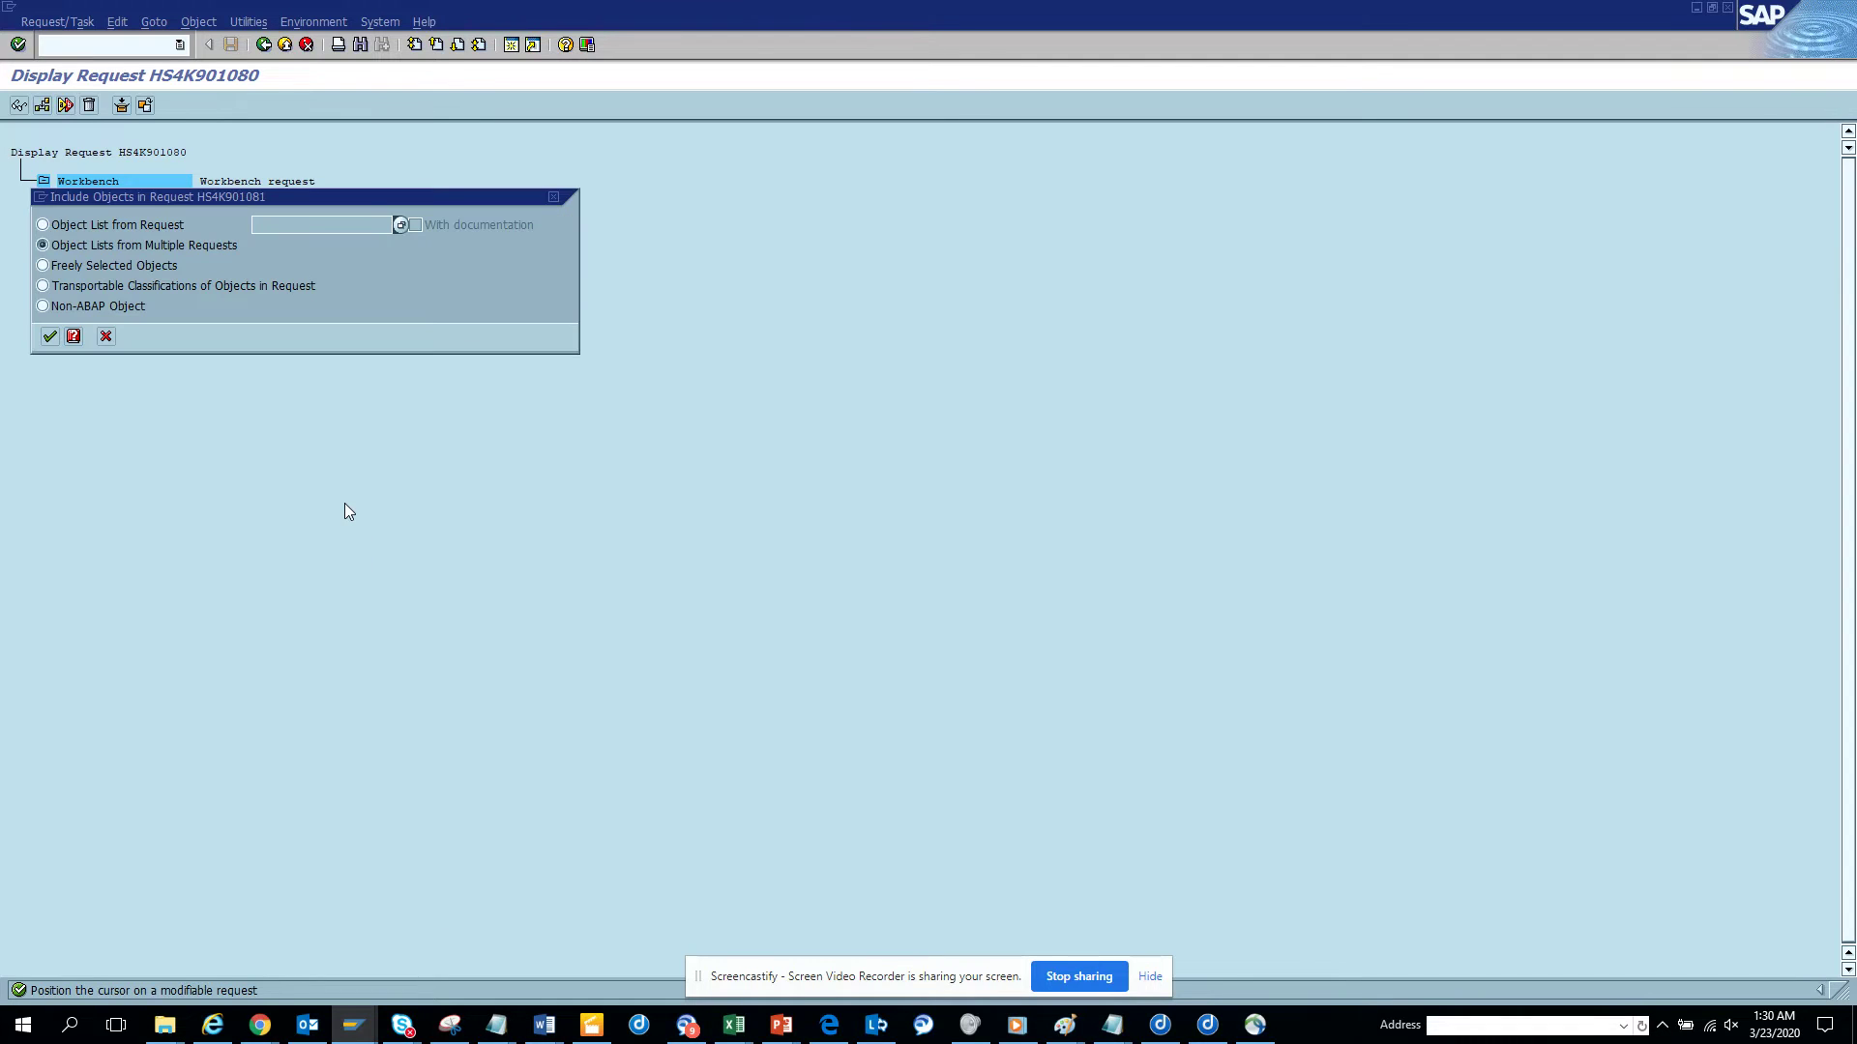
pyautogui.click(149, 245)
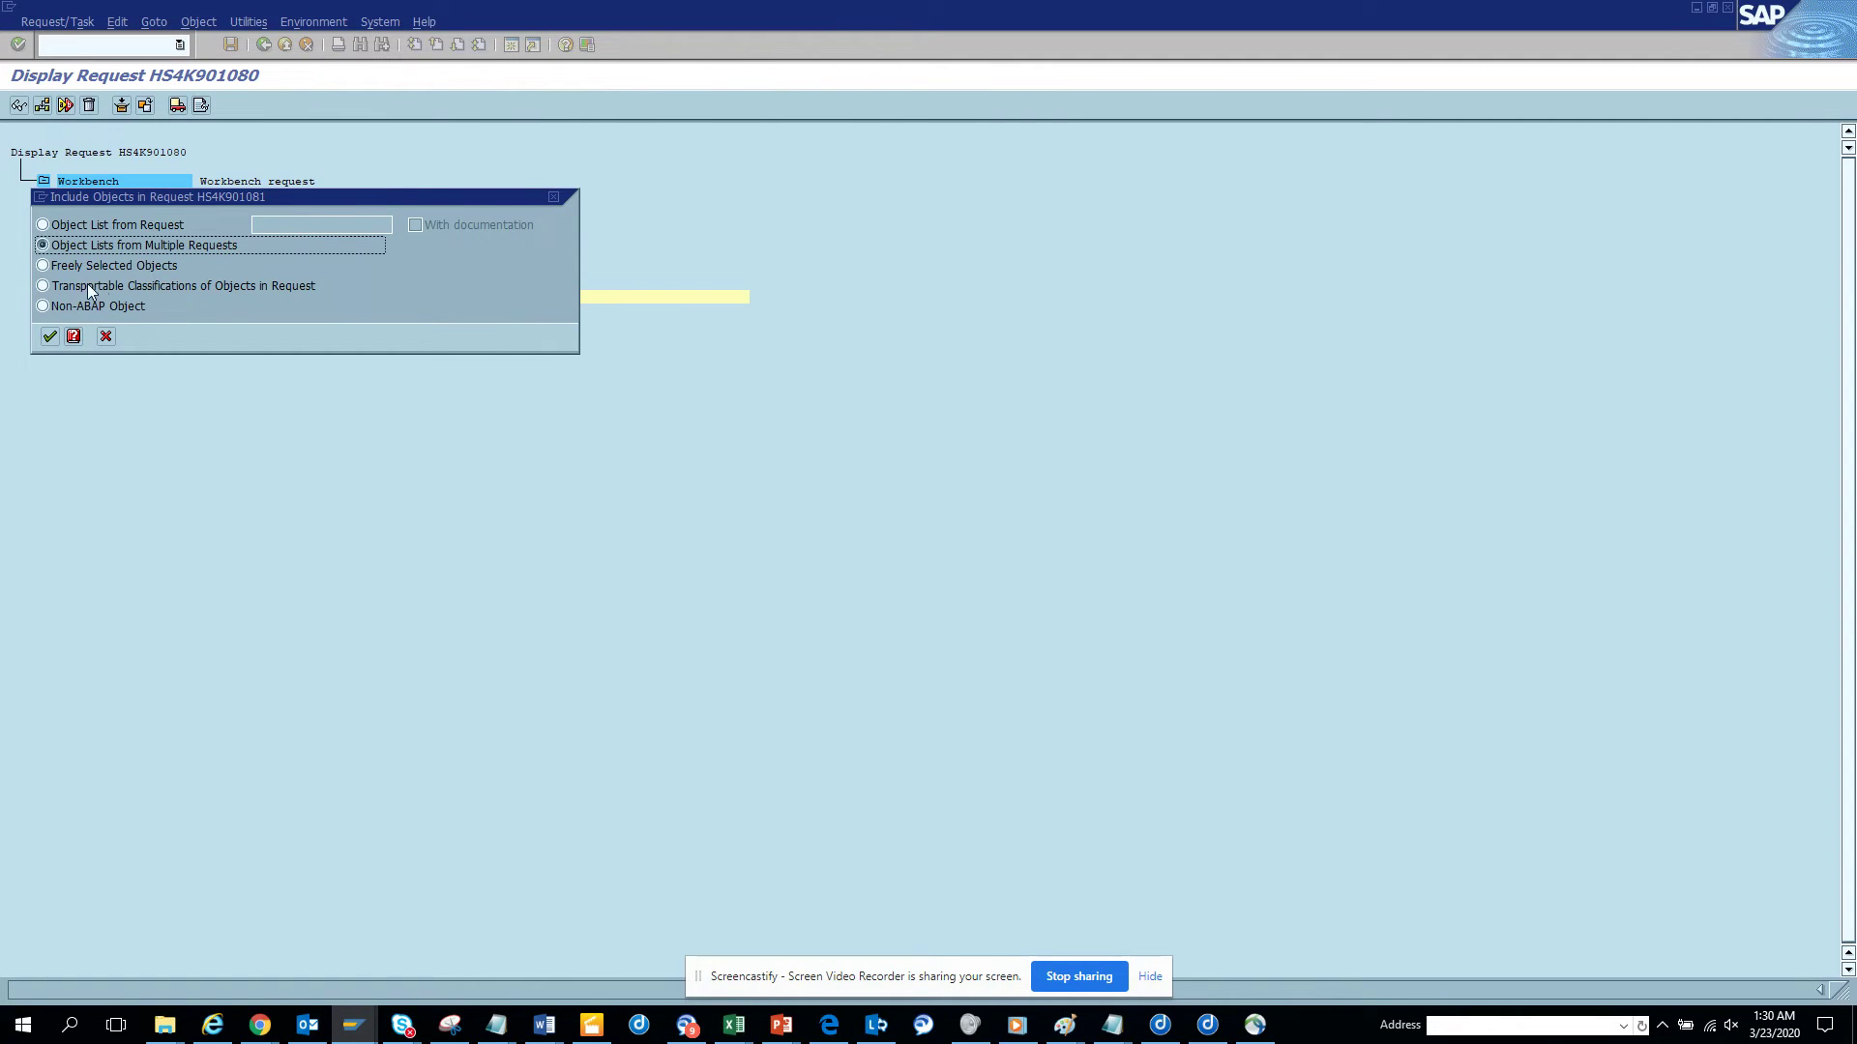
pyautogui.click(50, 338)
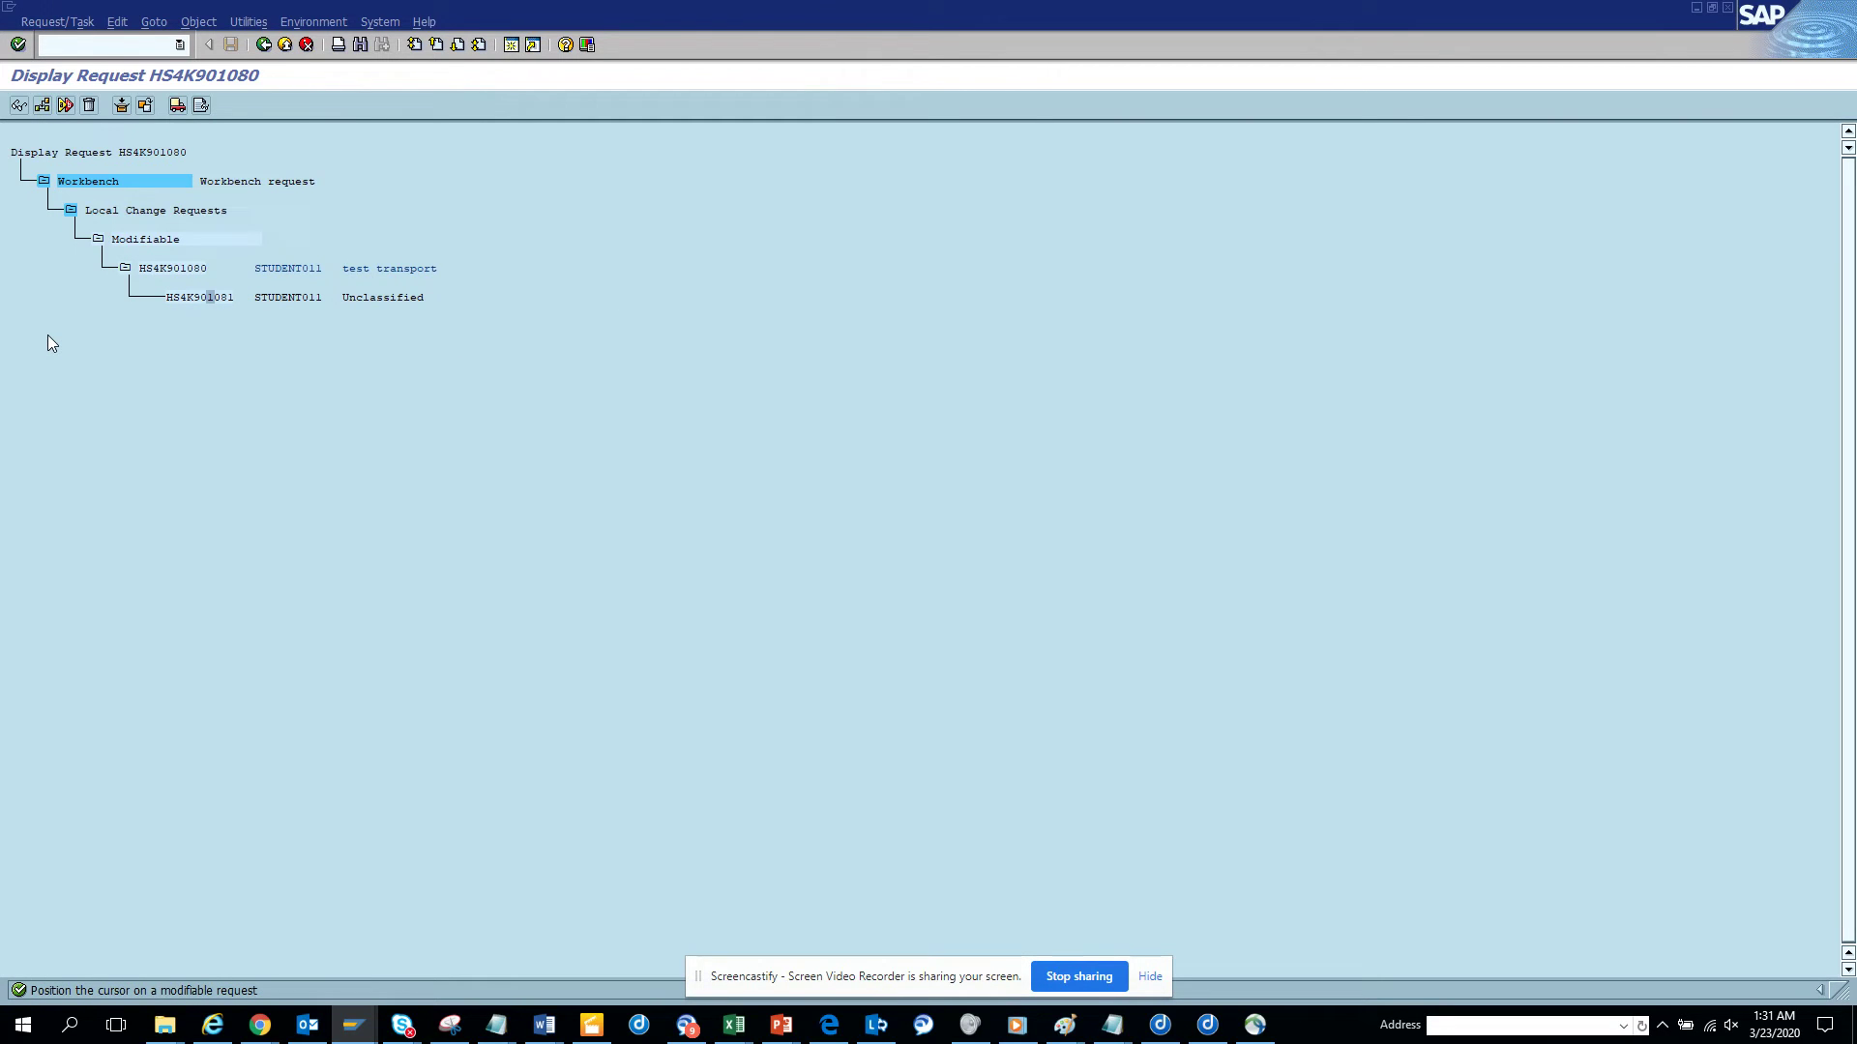
pyautogui.click(163, 269)
# - Start merging object lists from multiple requests into request HS4K901080
pyautogui.rightClick(186, 271)
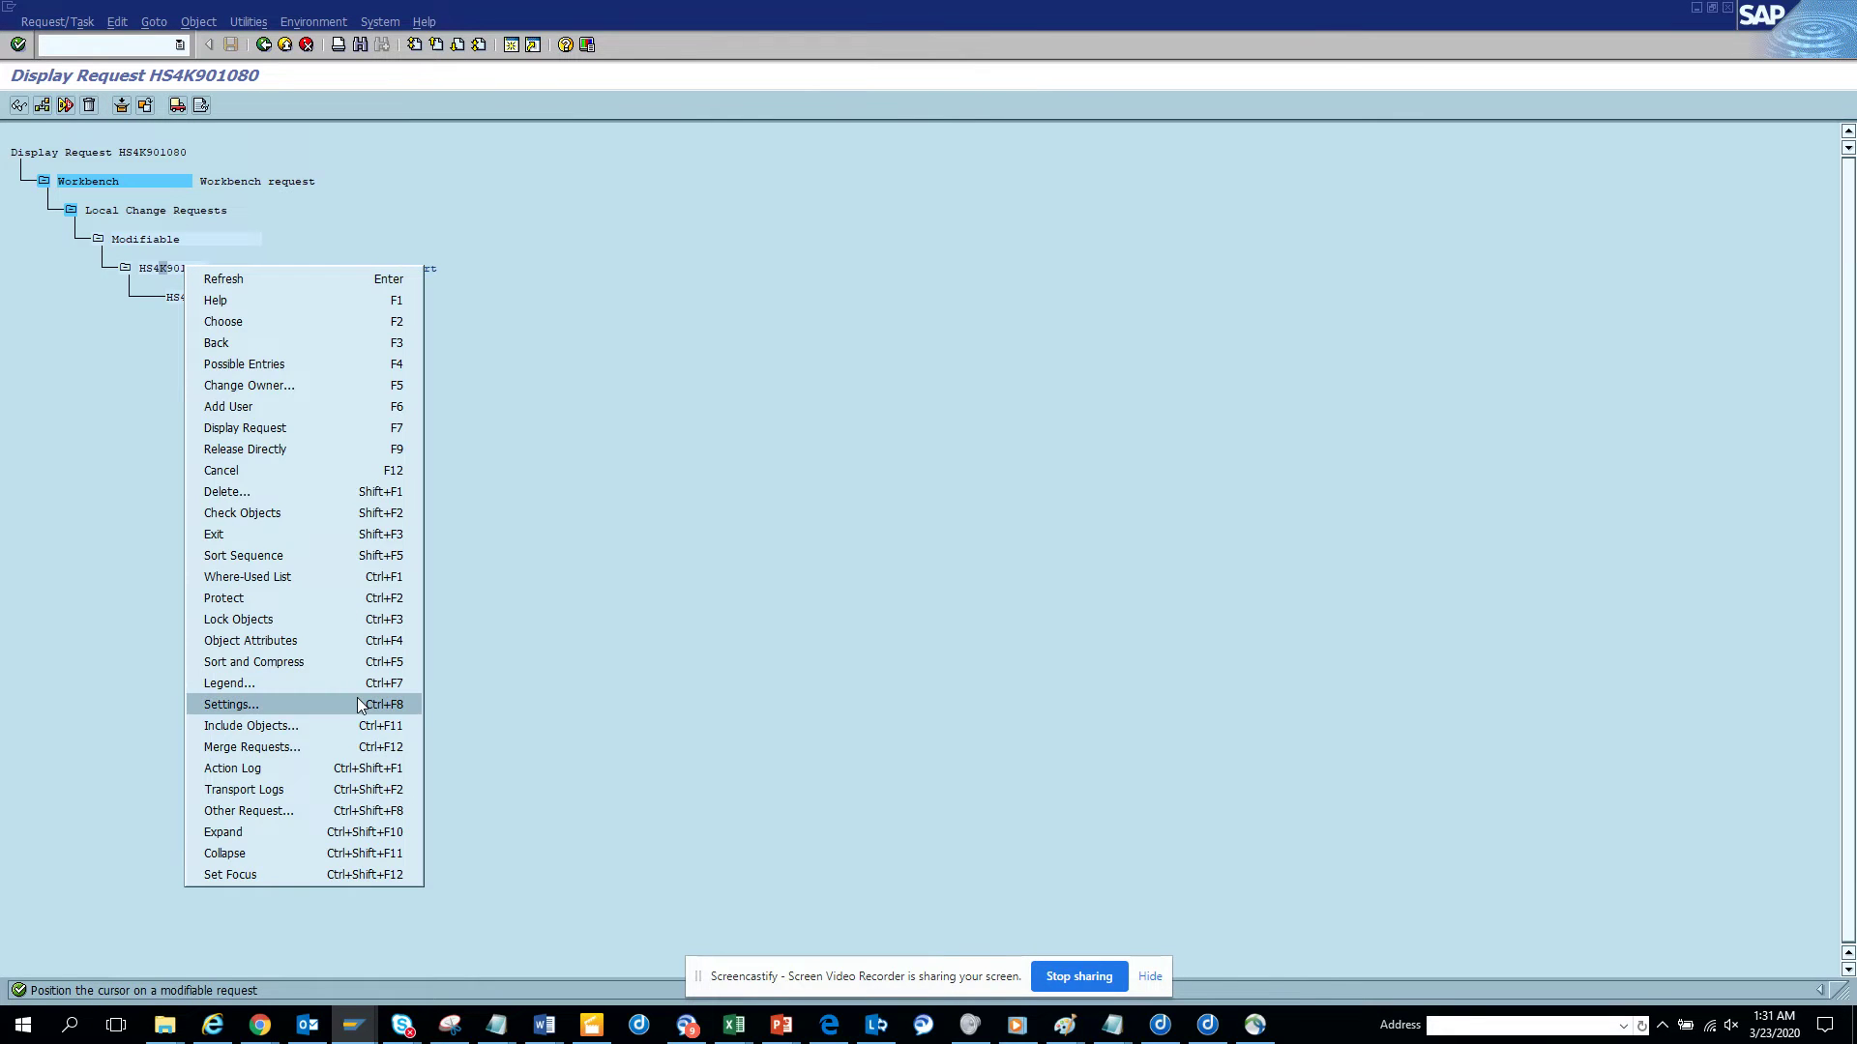
pyautogui.click(325, 720)
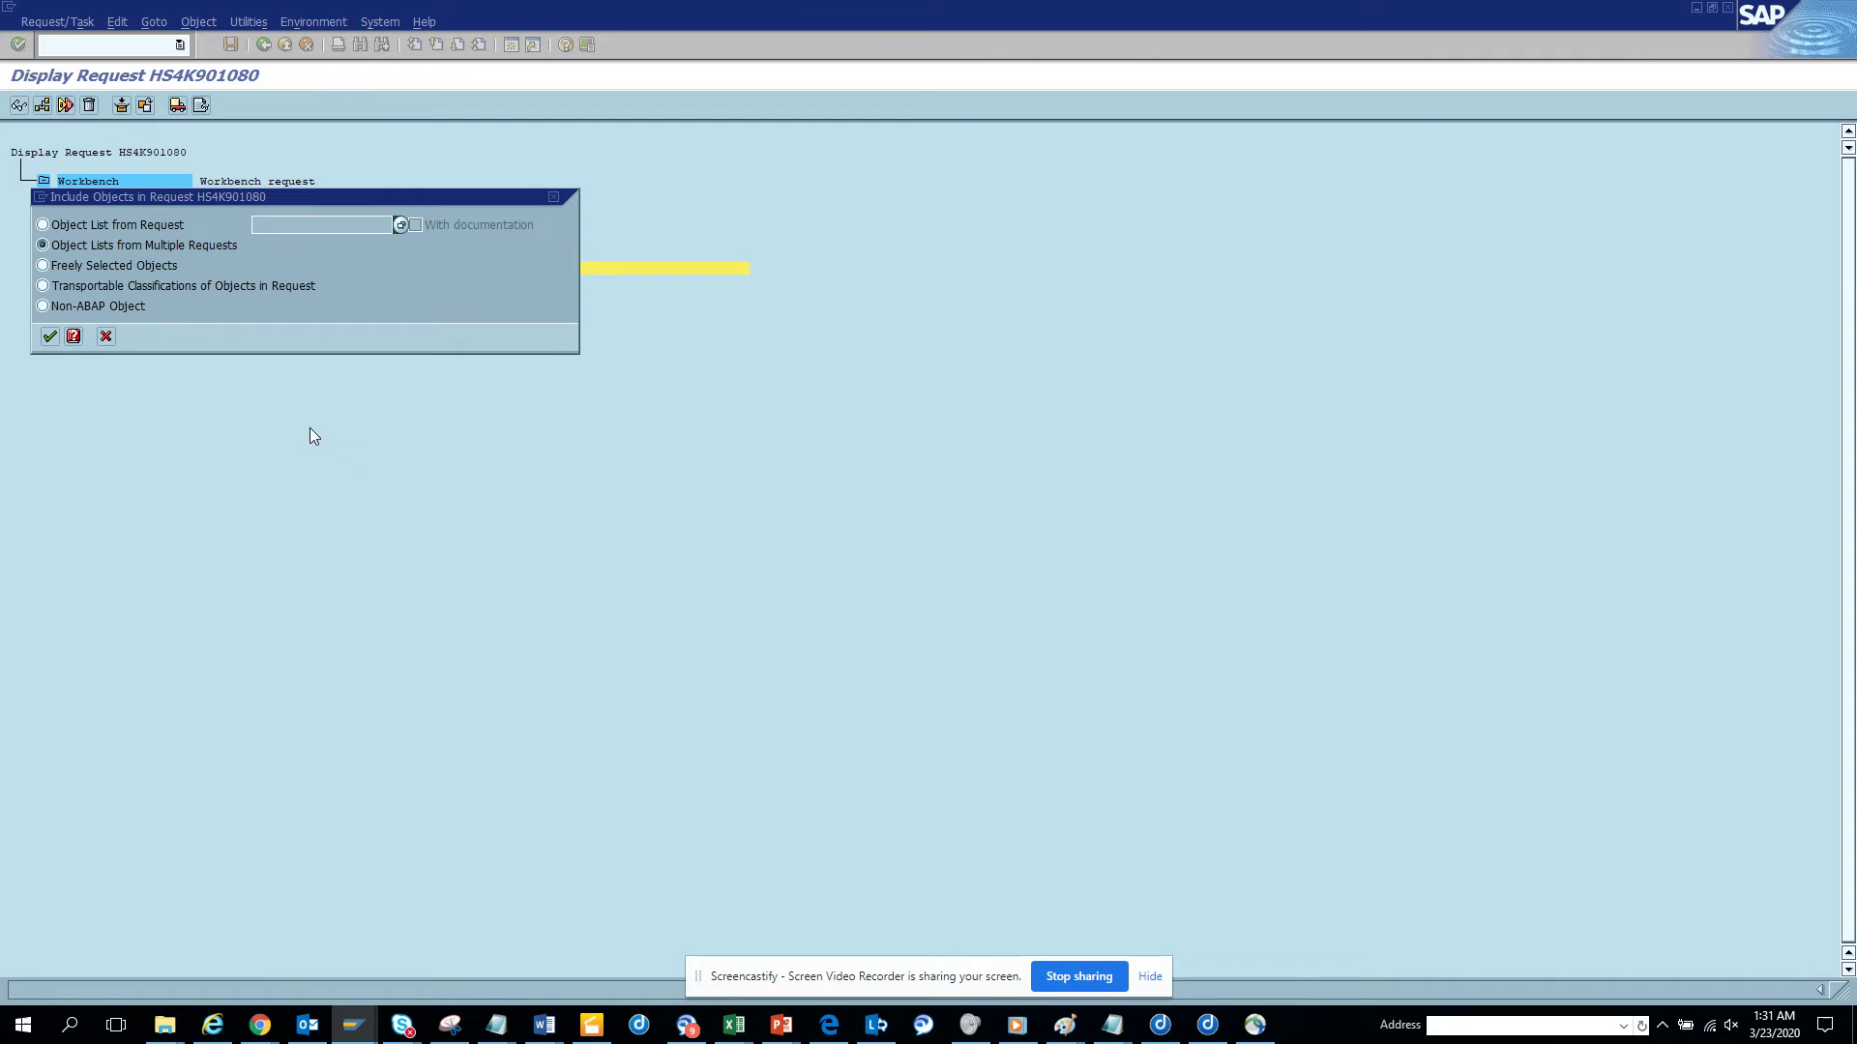
pyautogui.click(49, 336)
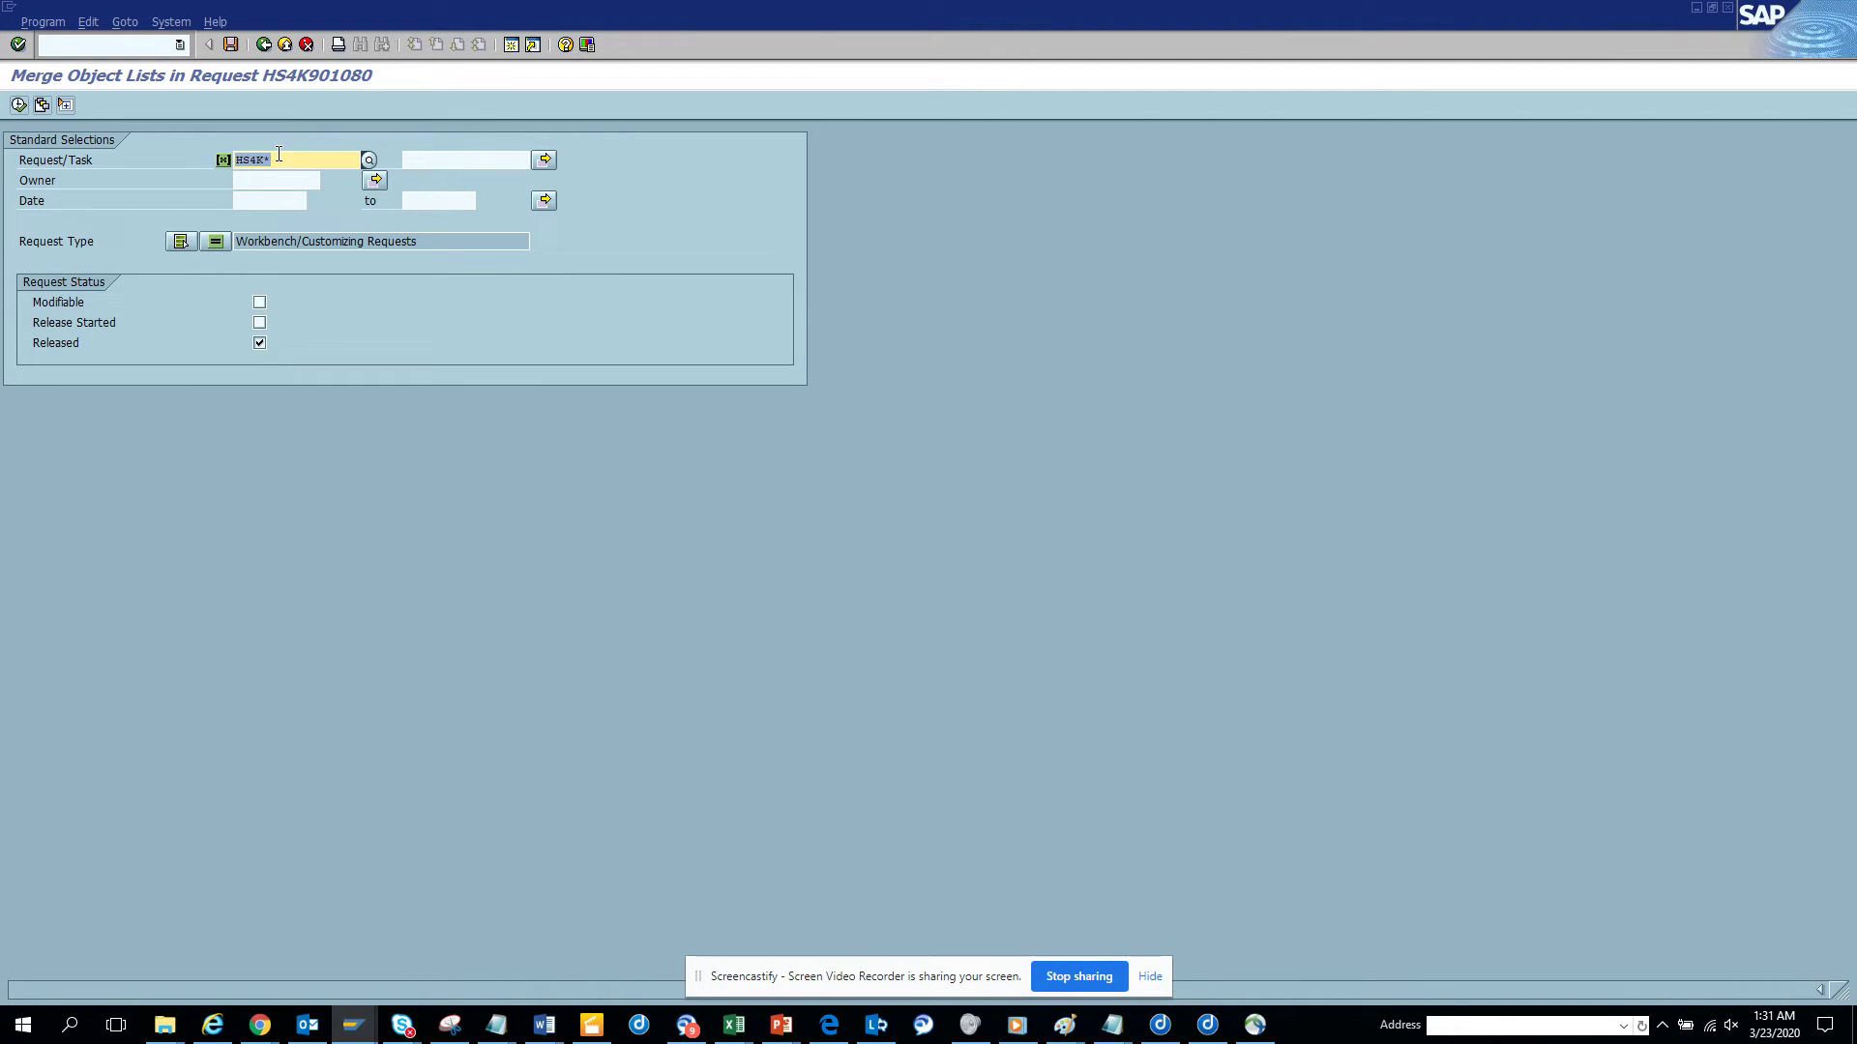
# - Replace the HS4K* filter with the six clipboard request numbers and execute the selection
pyautogui.press('Delete')
pyautogui.click(546, 159)
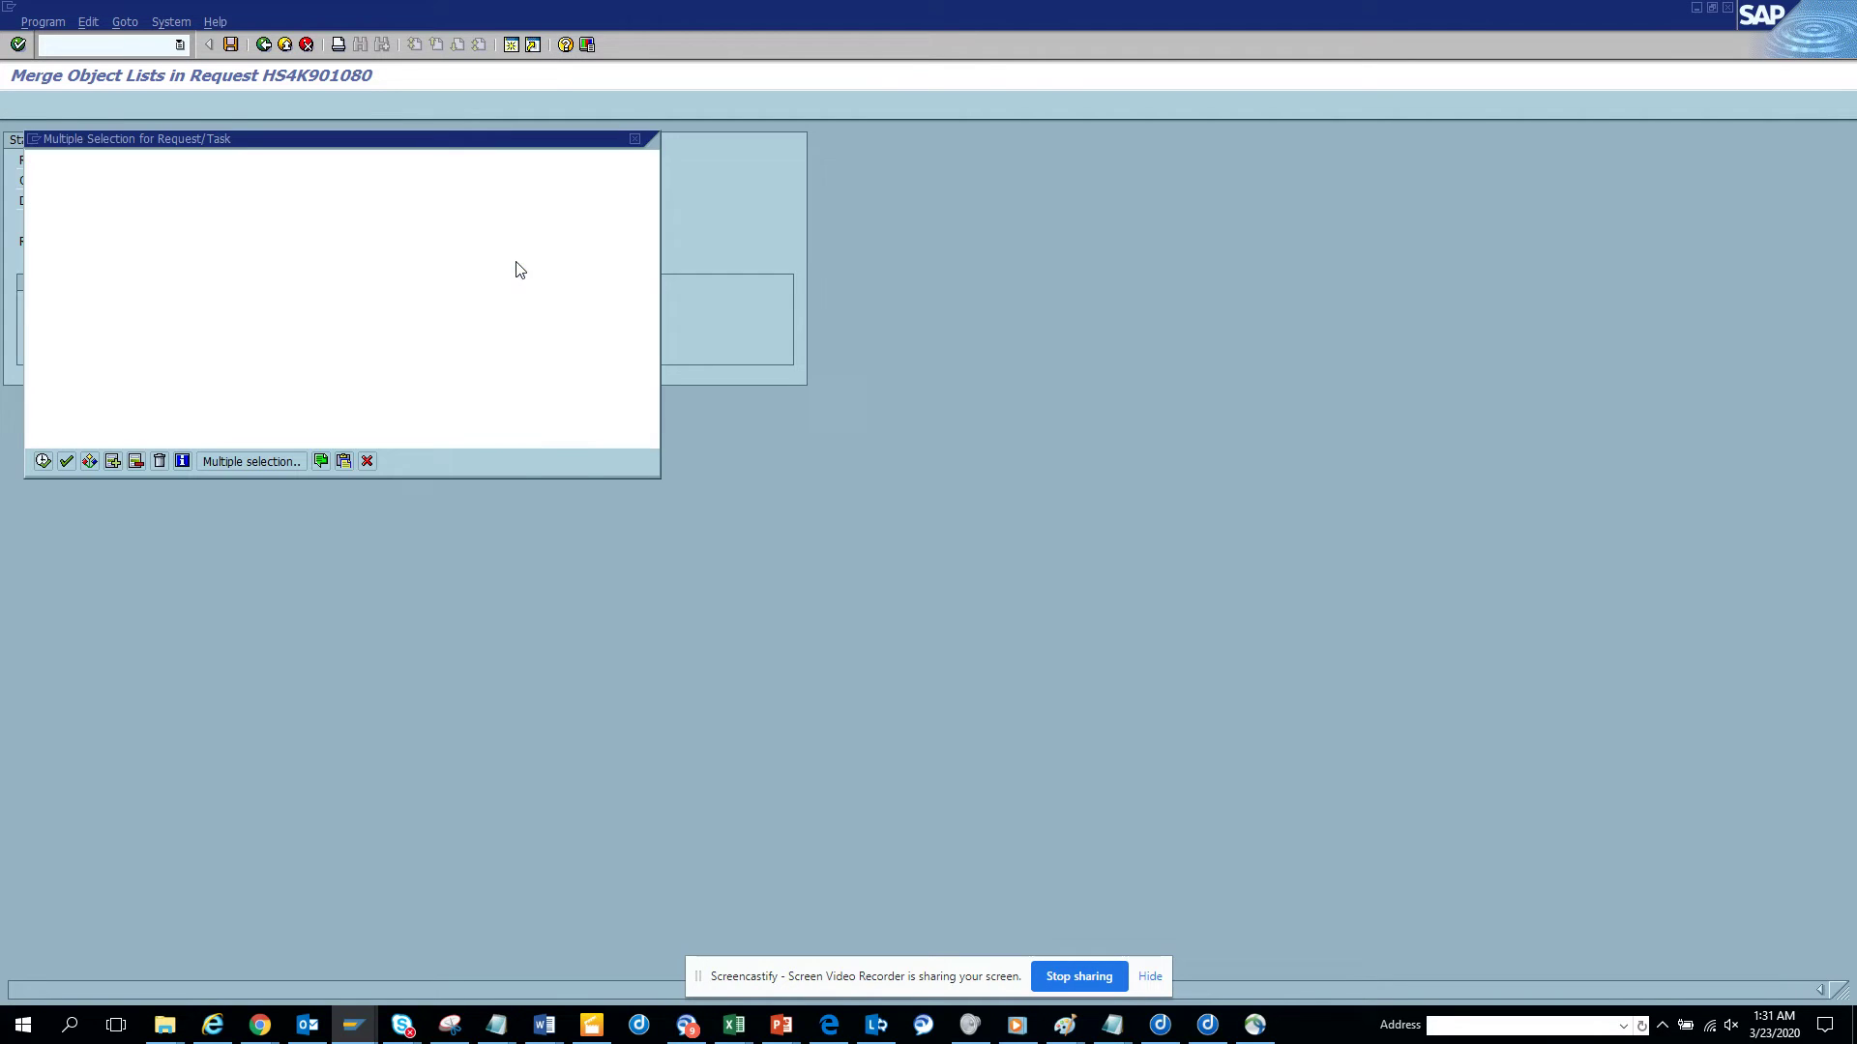
pyautogui.click(344, 460)
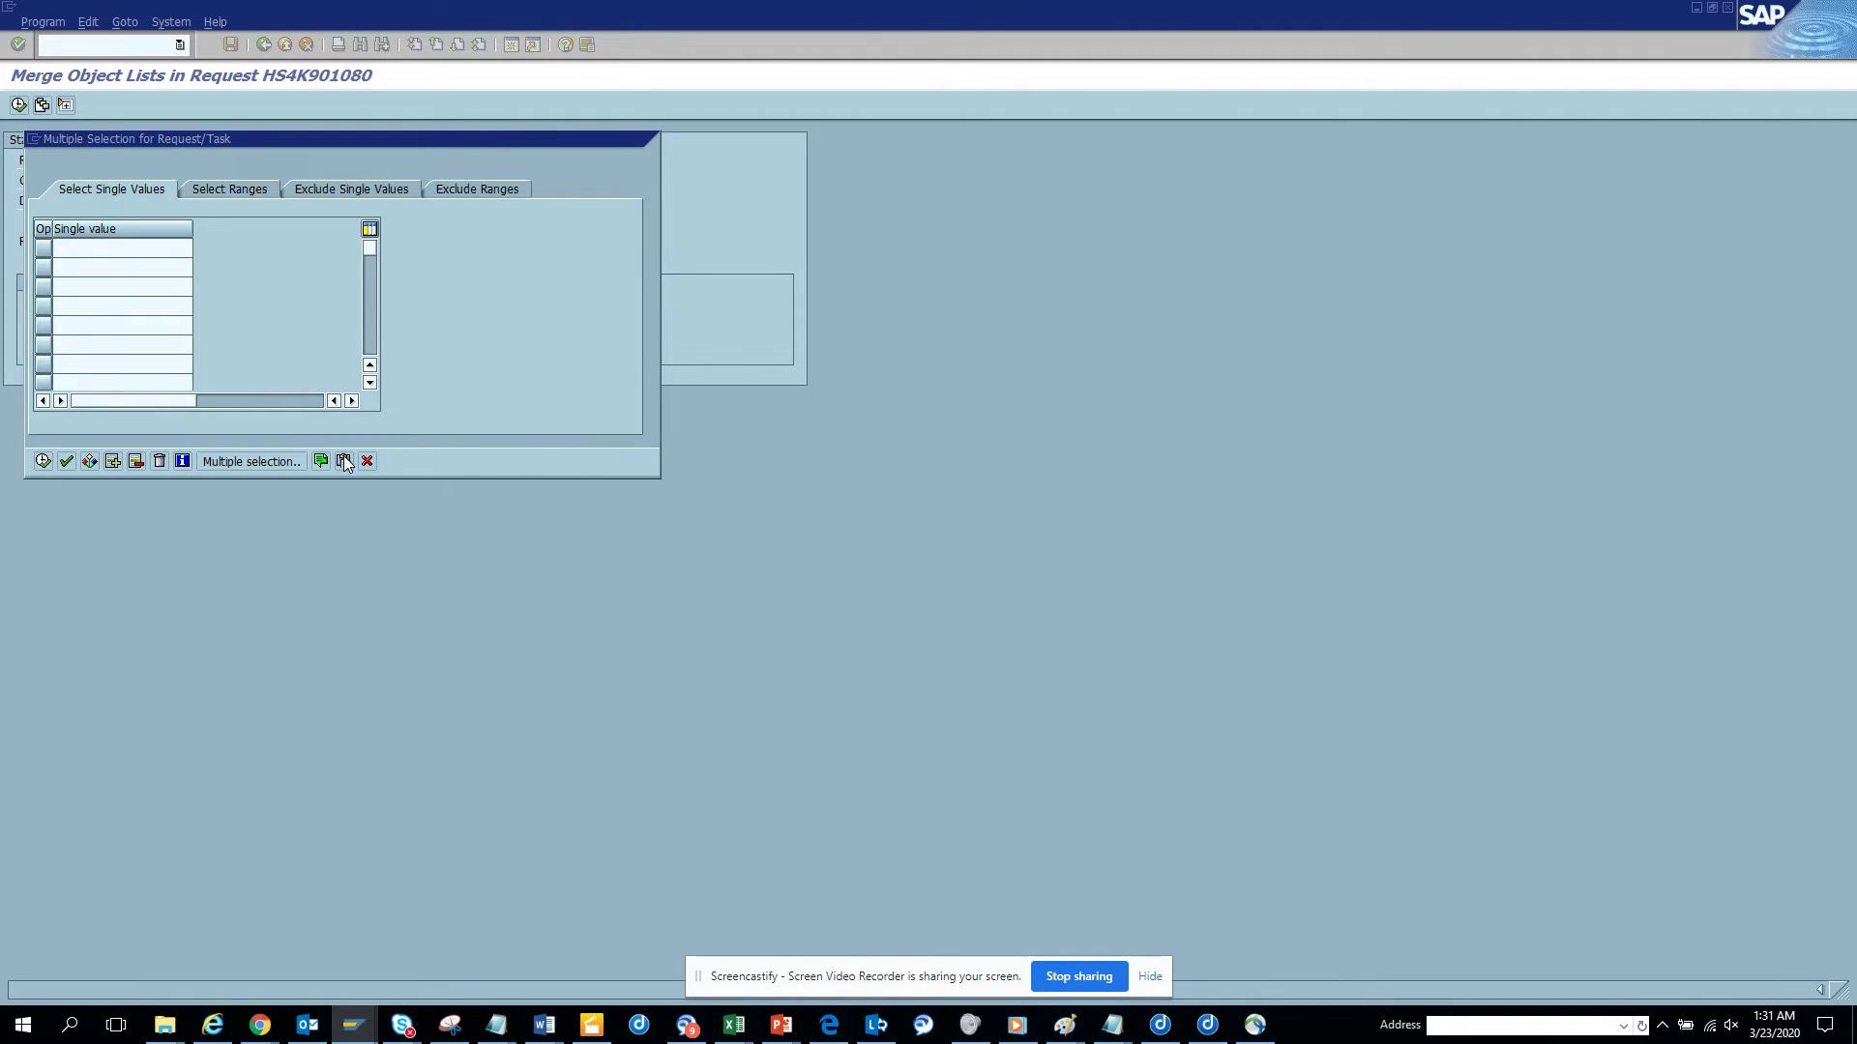
pyautogui.click(43, 461)
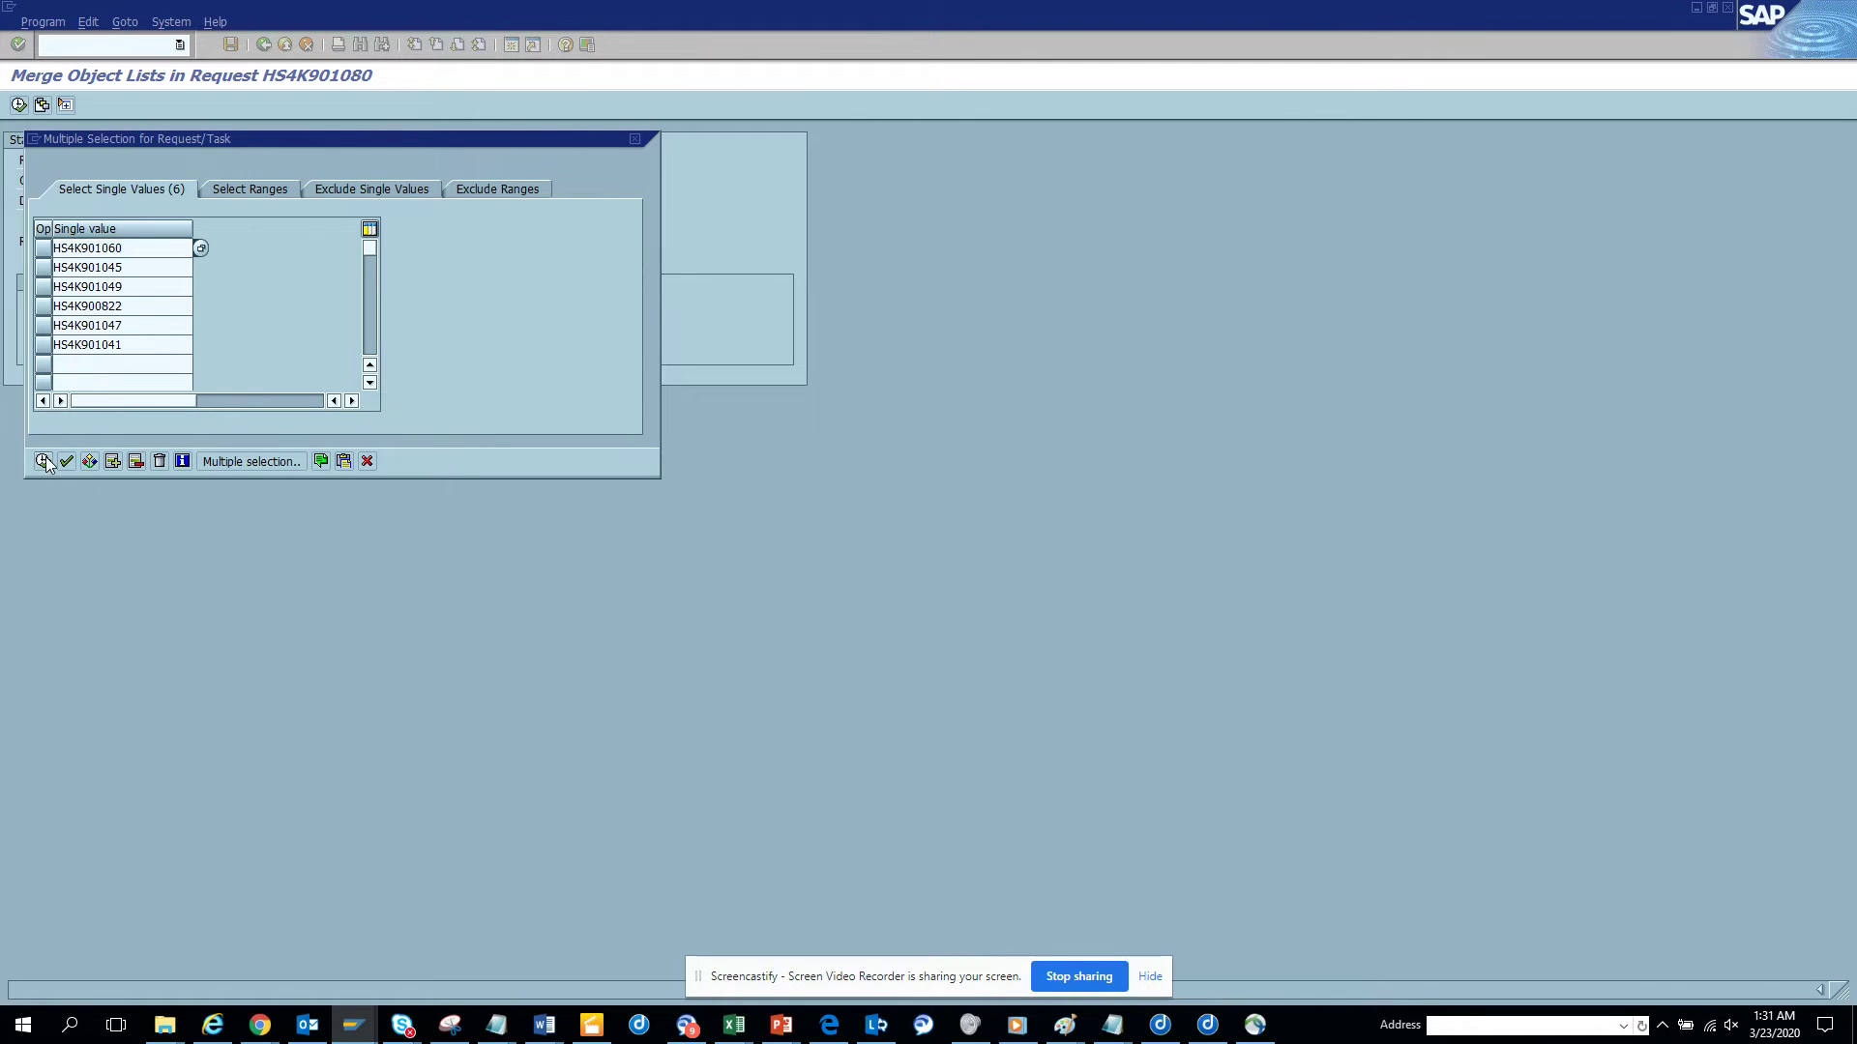
pyautogui.click(18, 105)
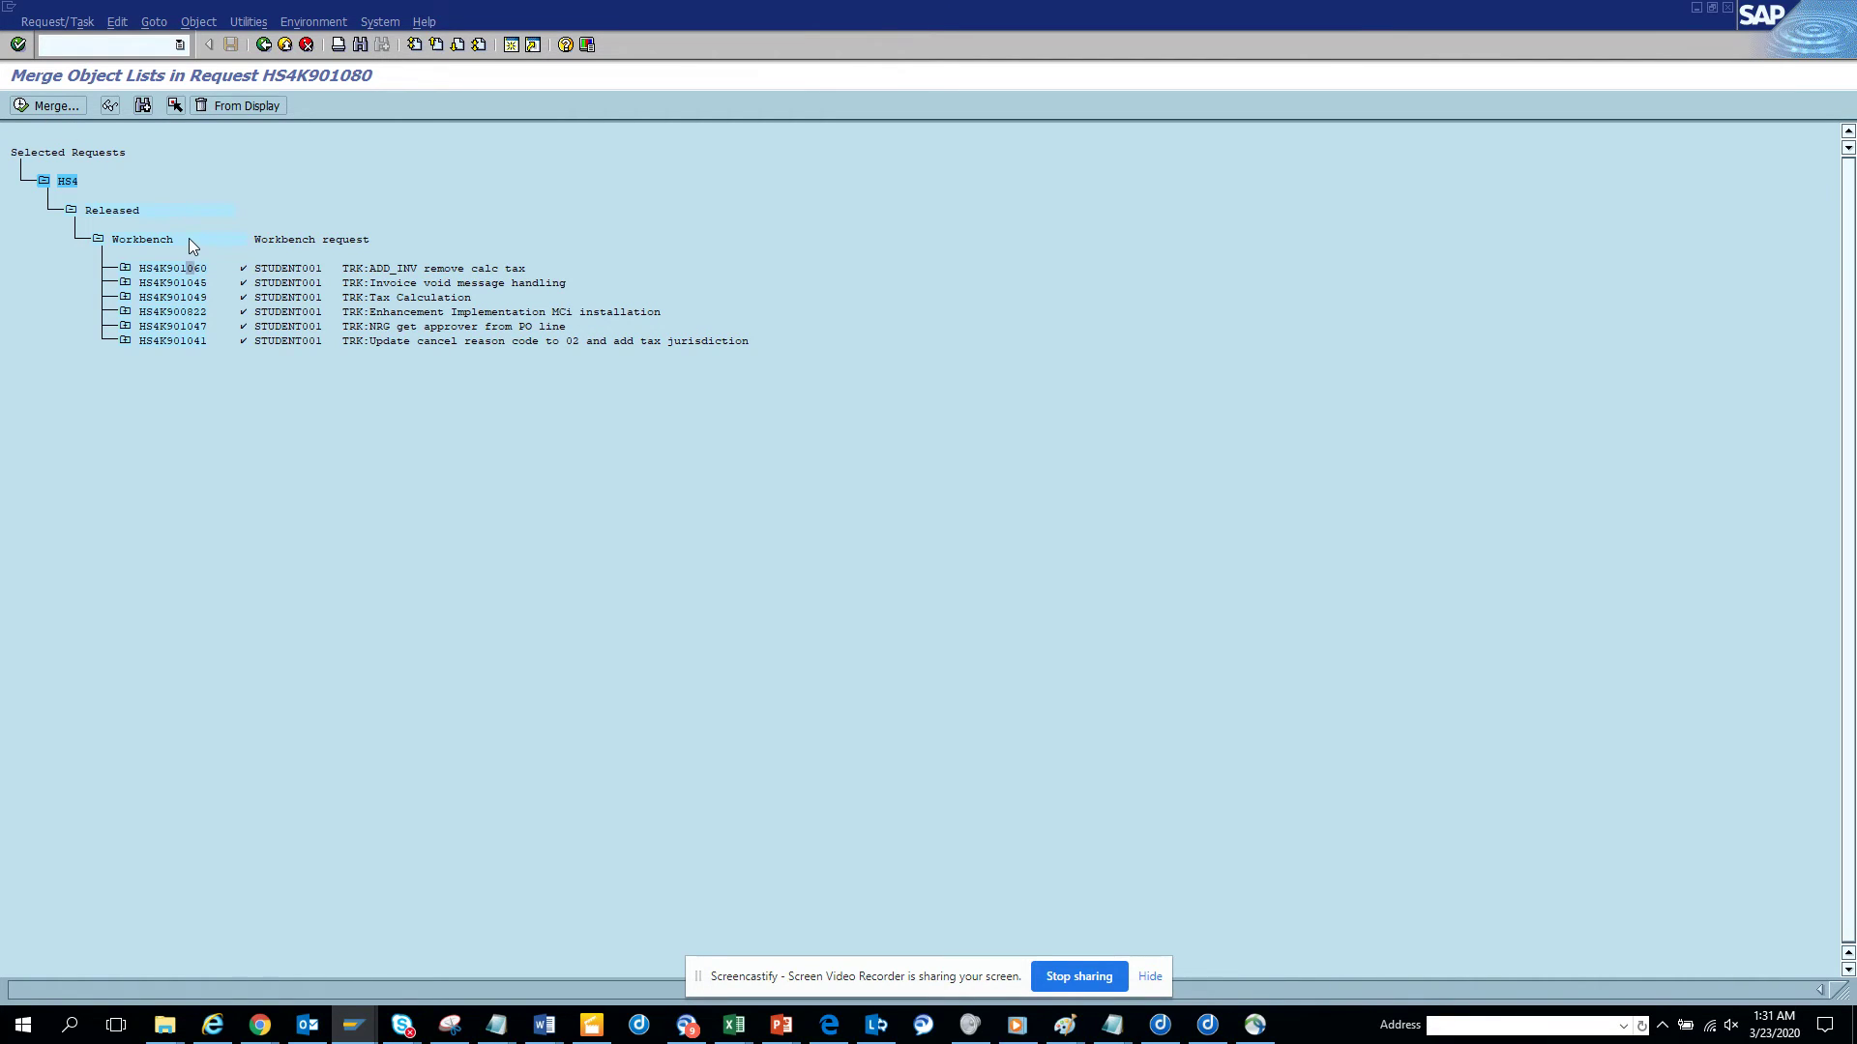
# - Merge the six requests online into HS4K901080 and expand its object list
pyautogui.click(51, 106)
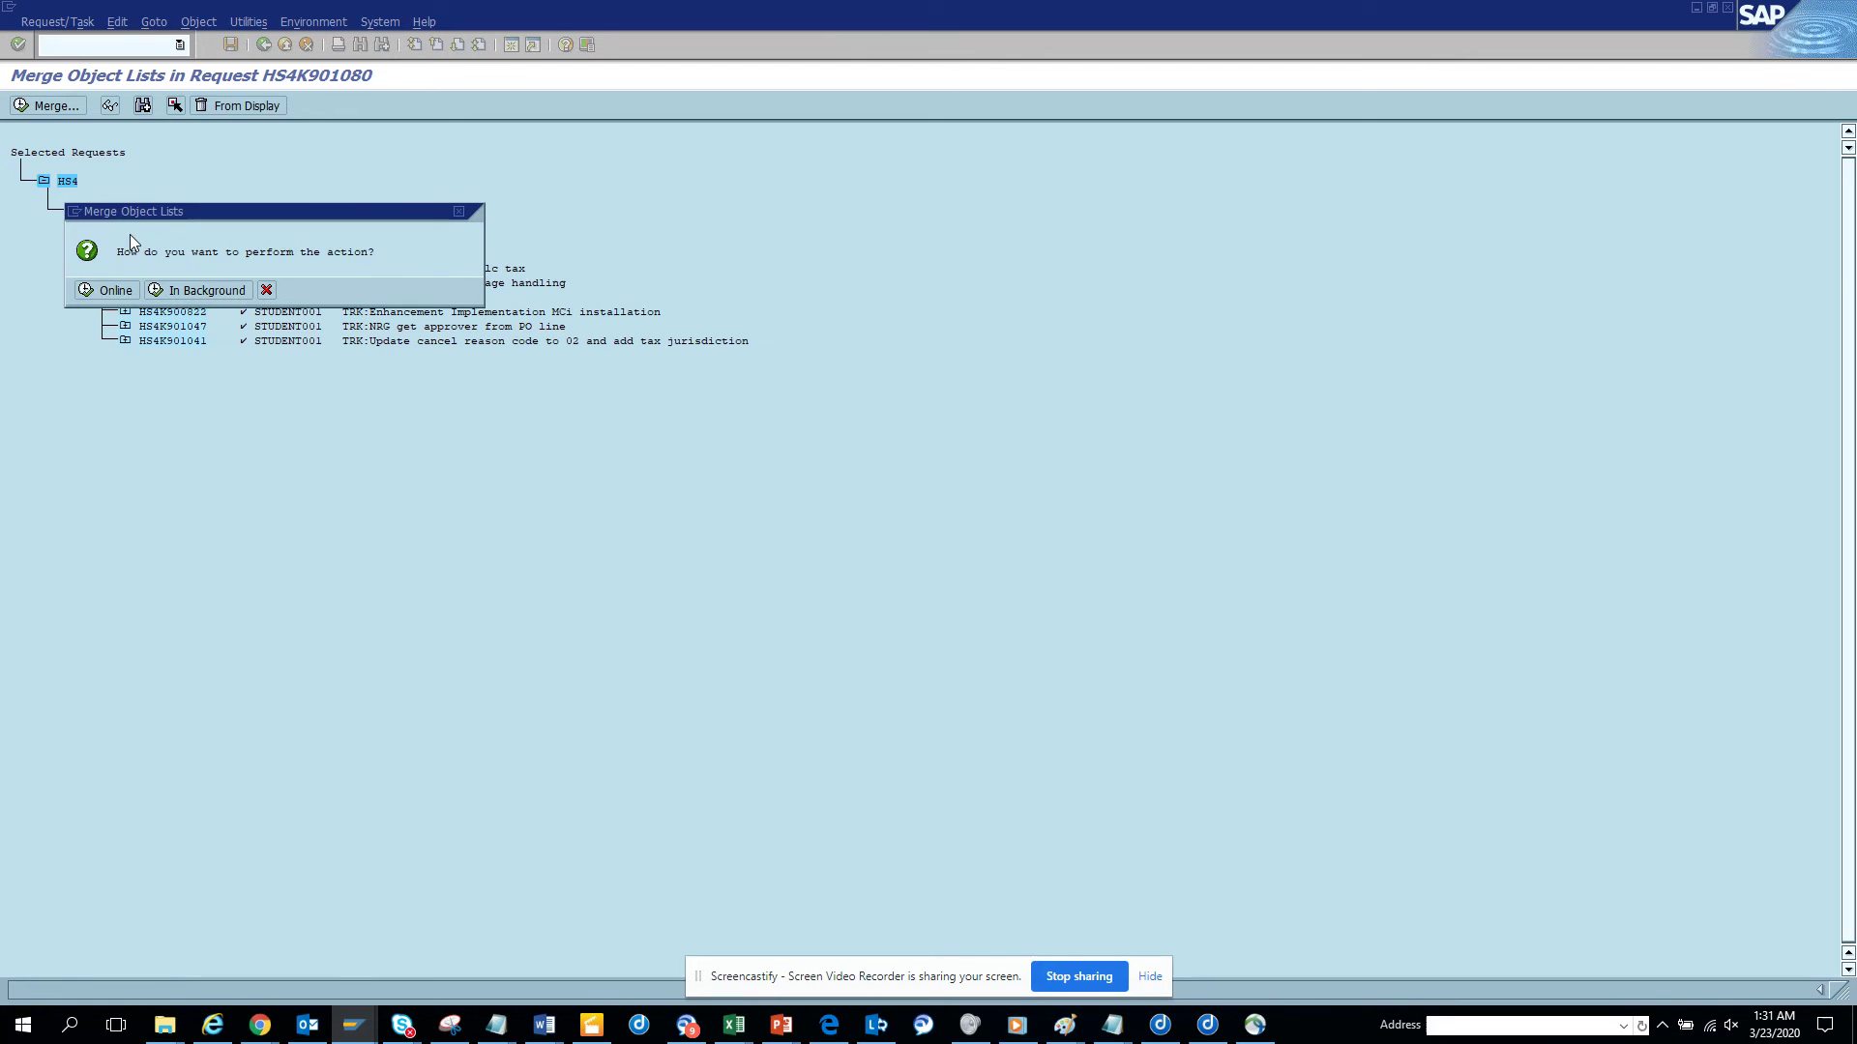
pyautogui.click(132, 289)
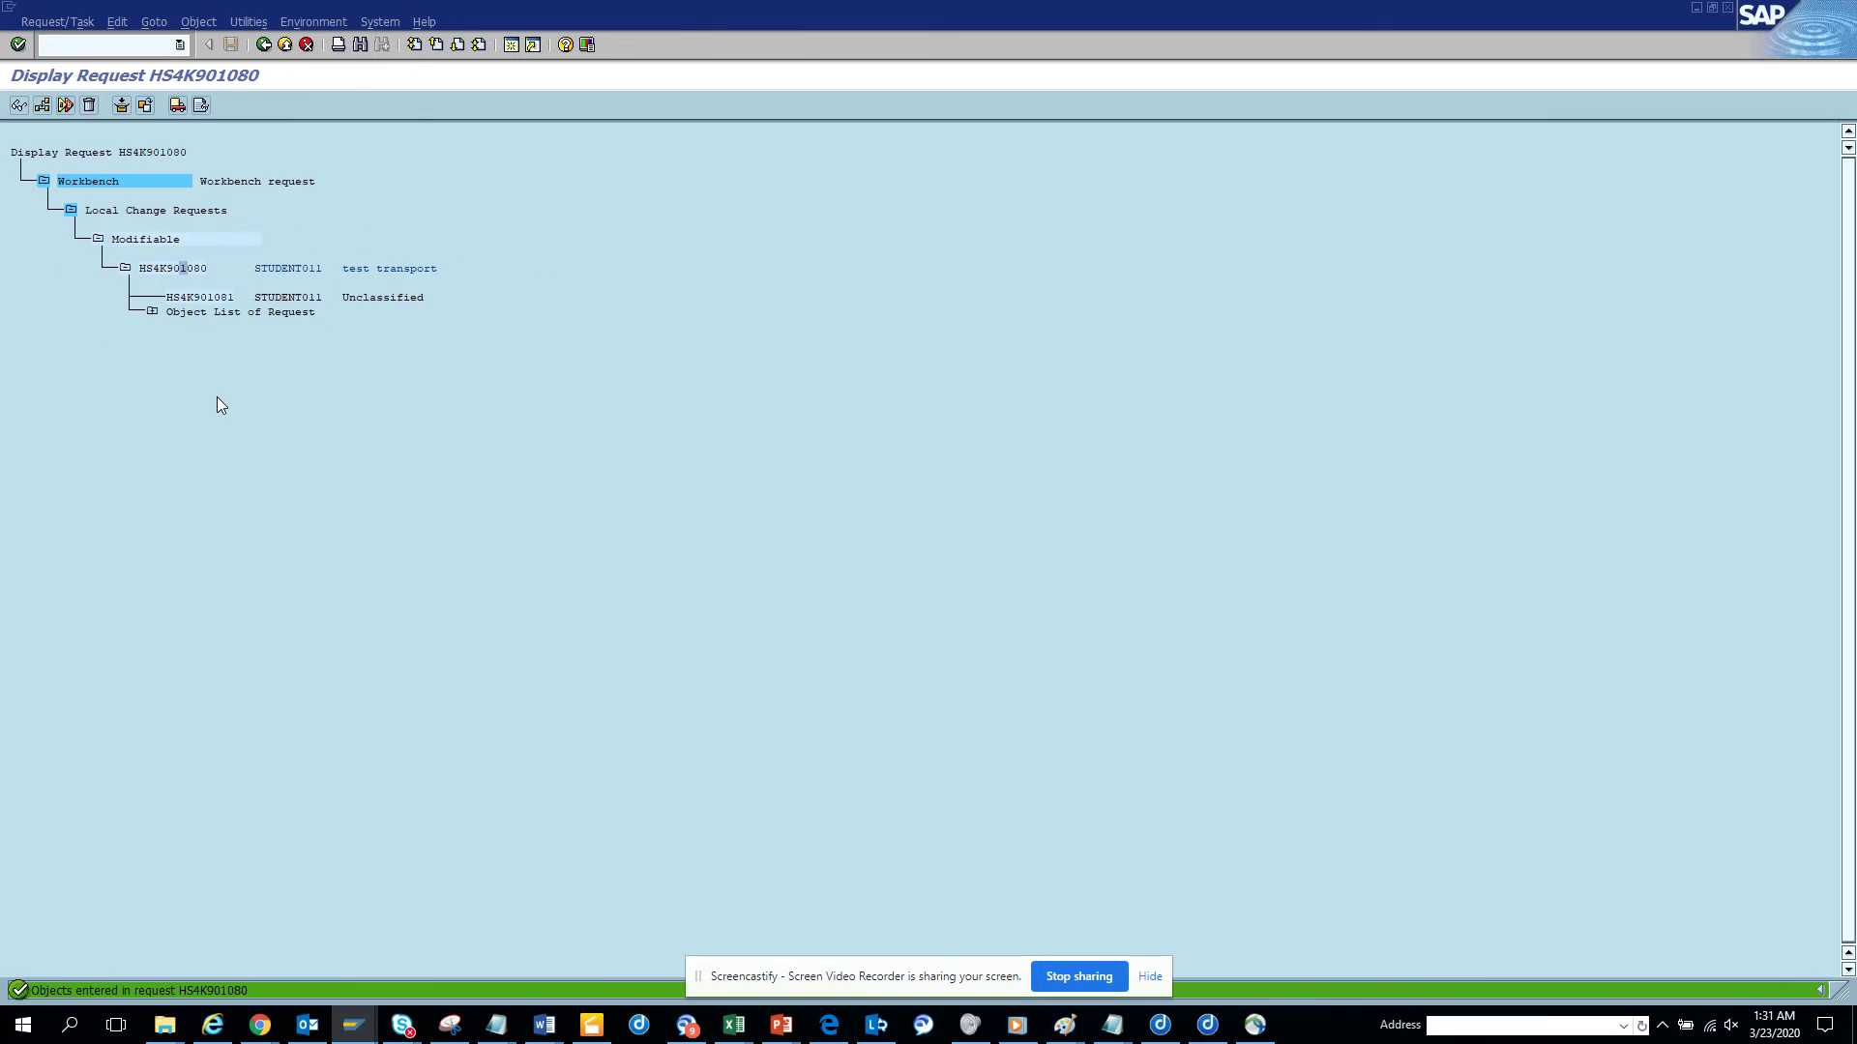
pyautogui.click(152, 311)
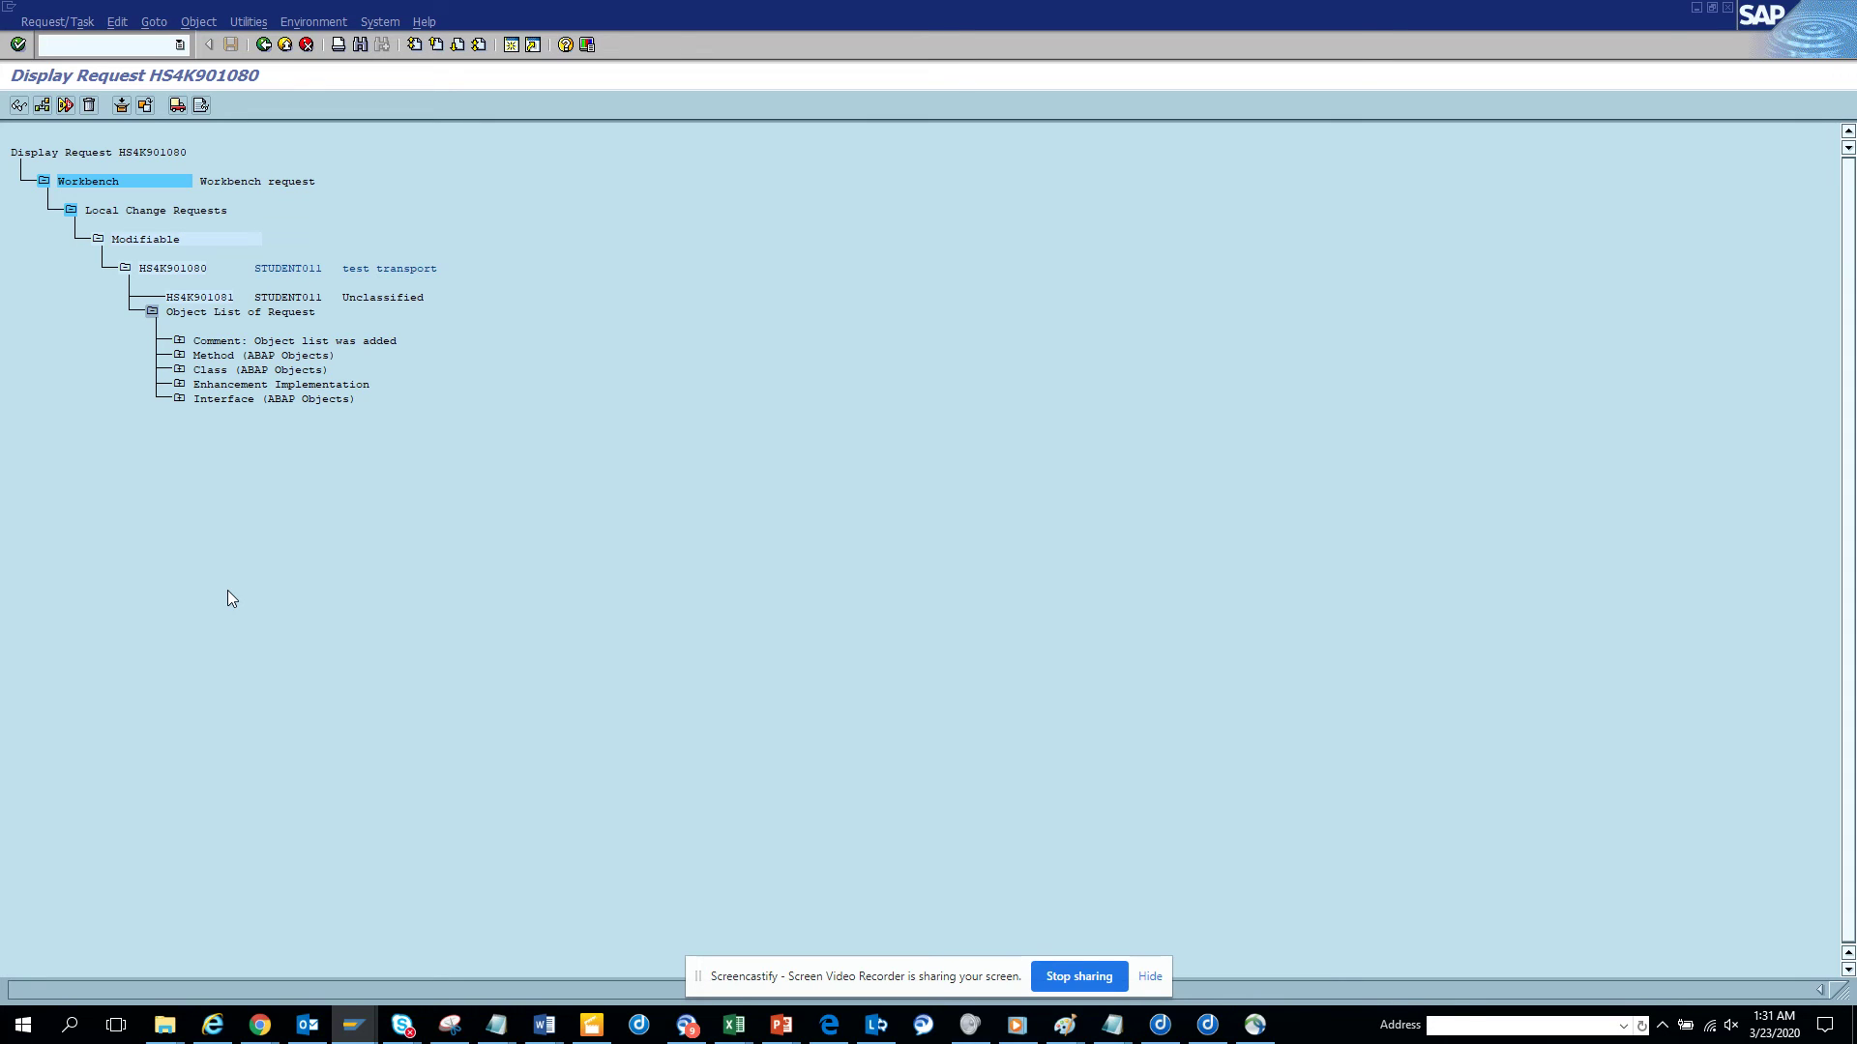
pyautogui.rightClick(198, 268)
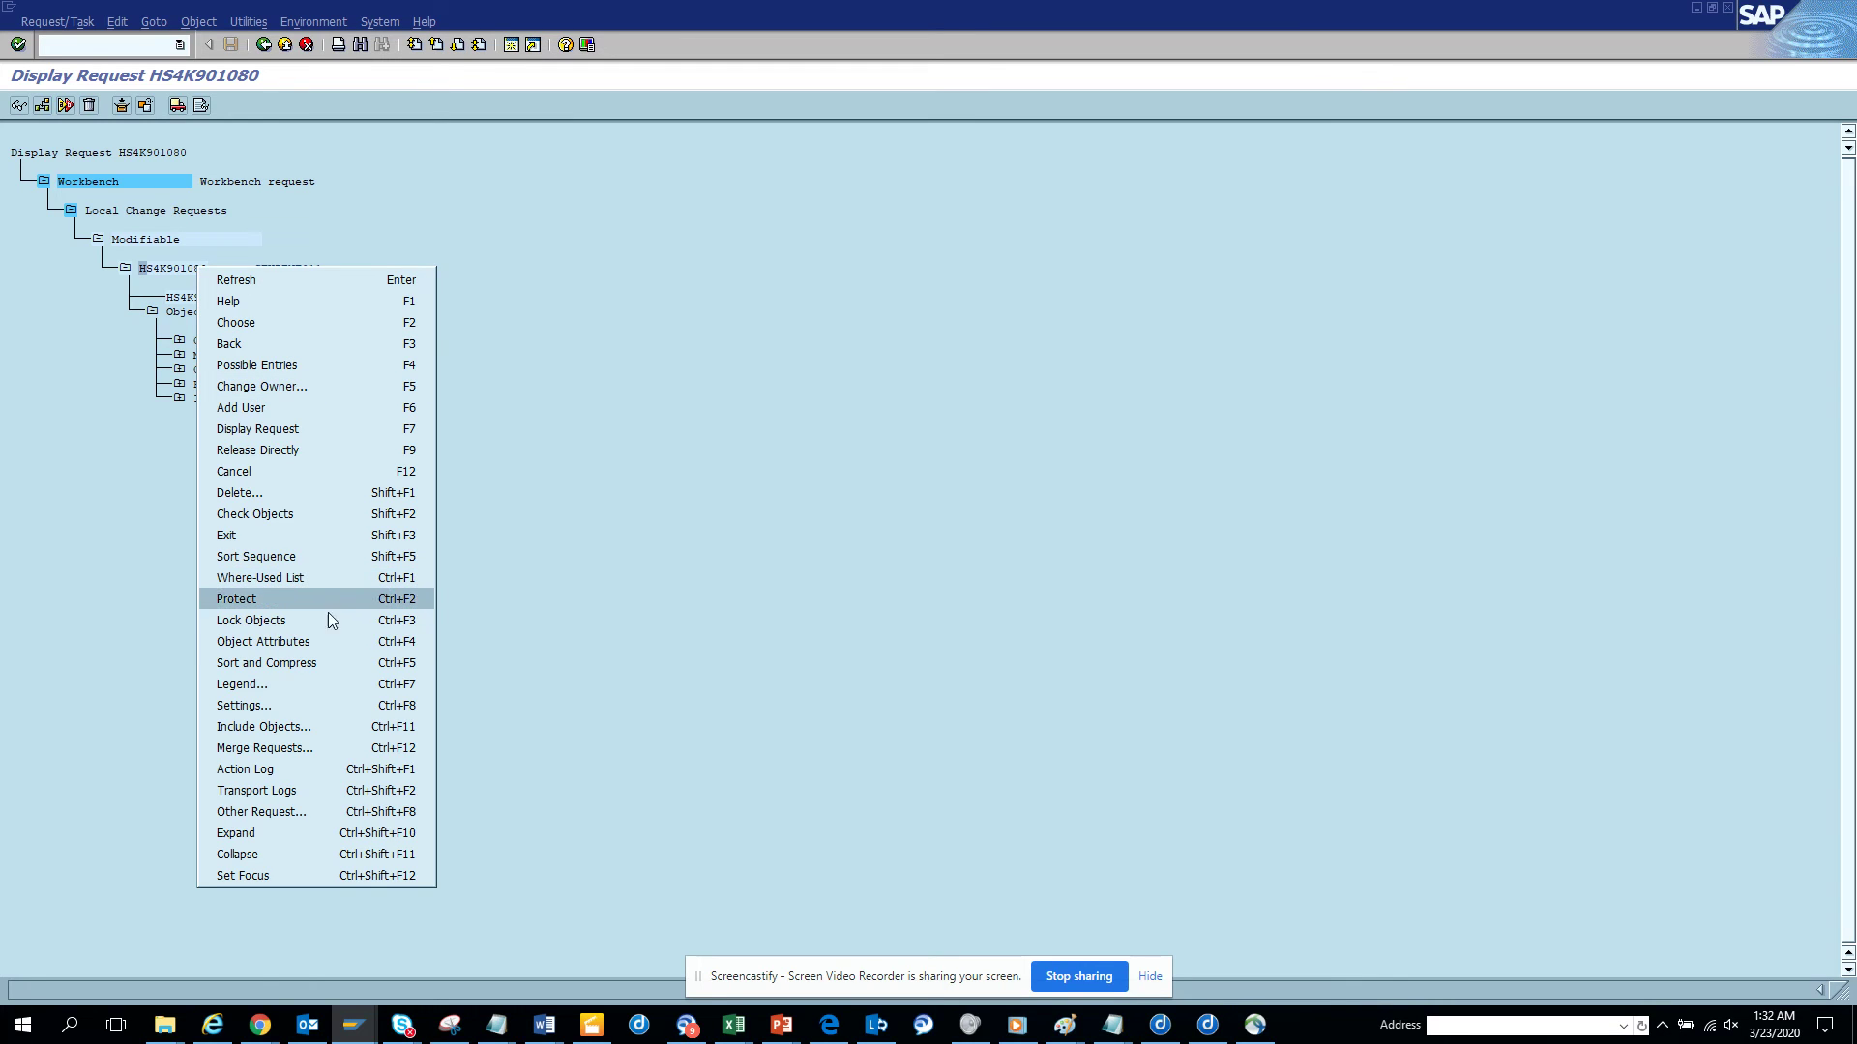
pyautogui.click(362, 721)
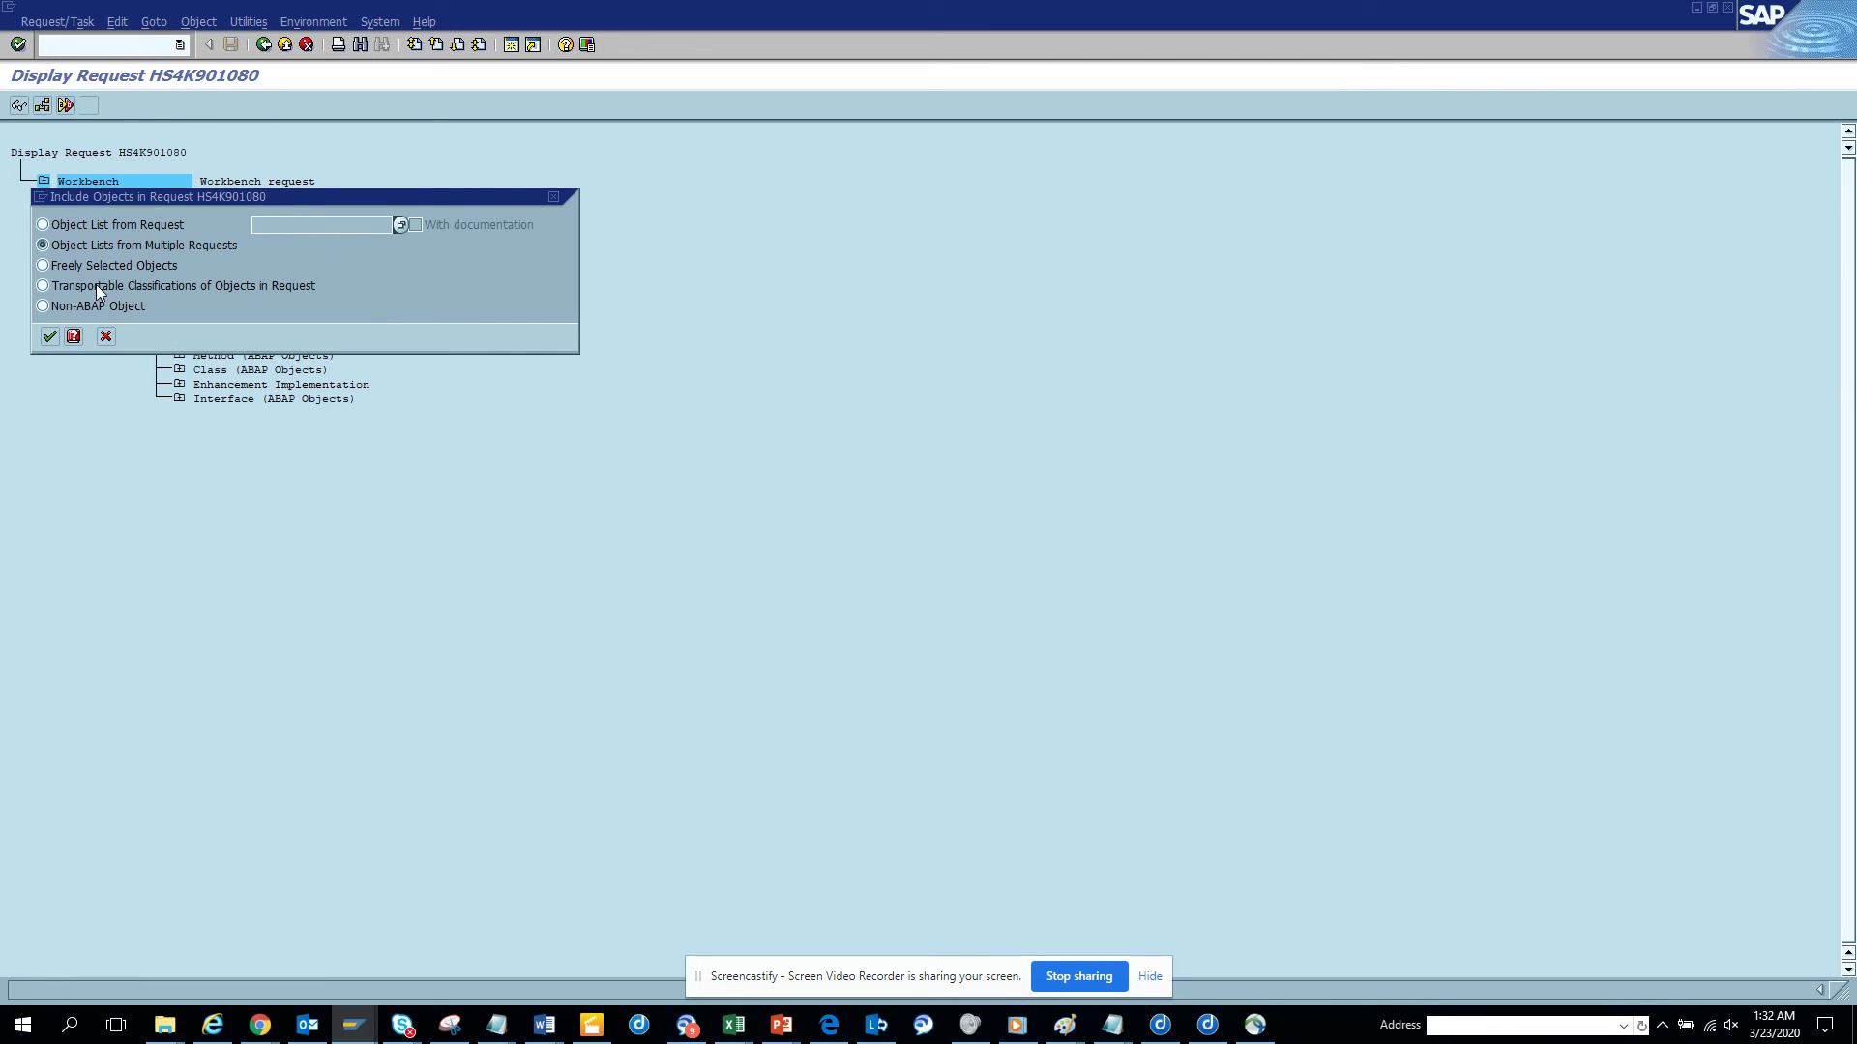
pyautogui.click(51, 336)
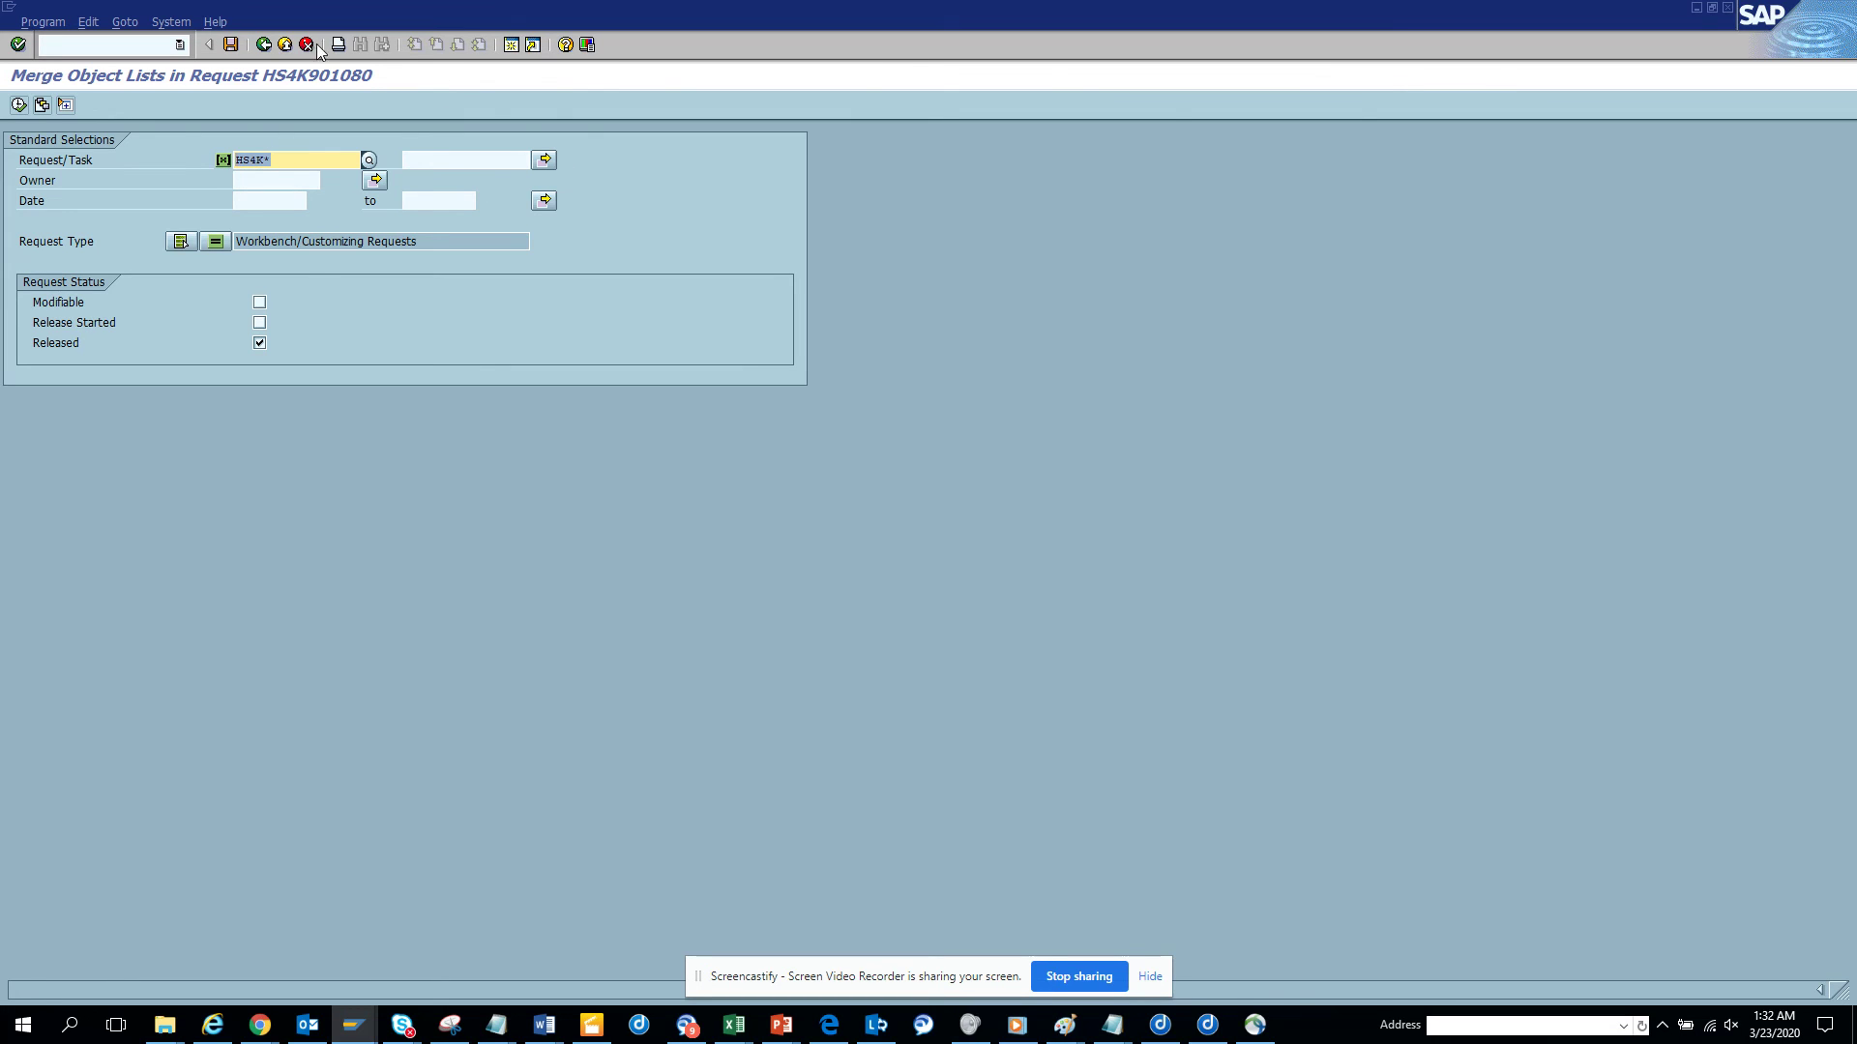
pyautogui.click(265, 46)
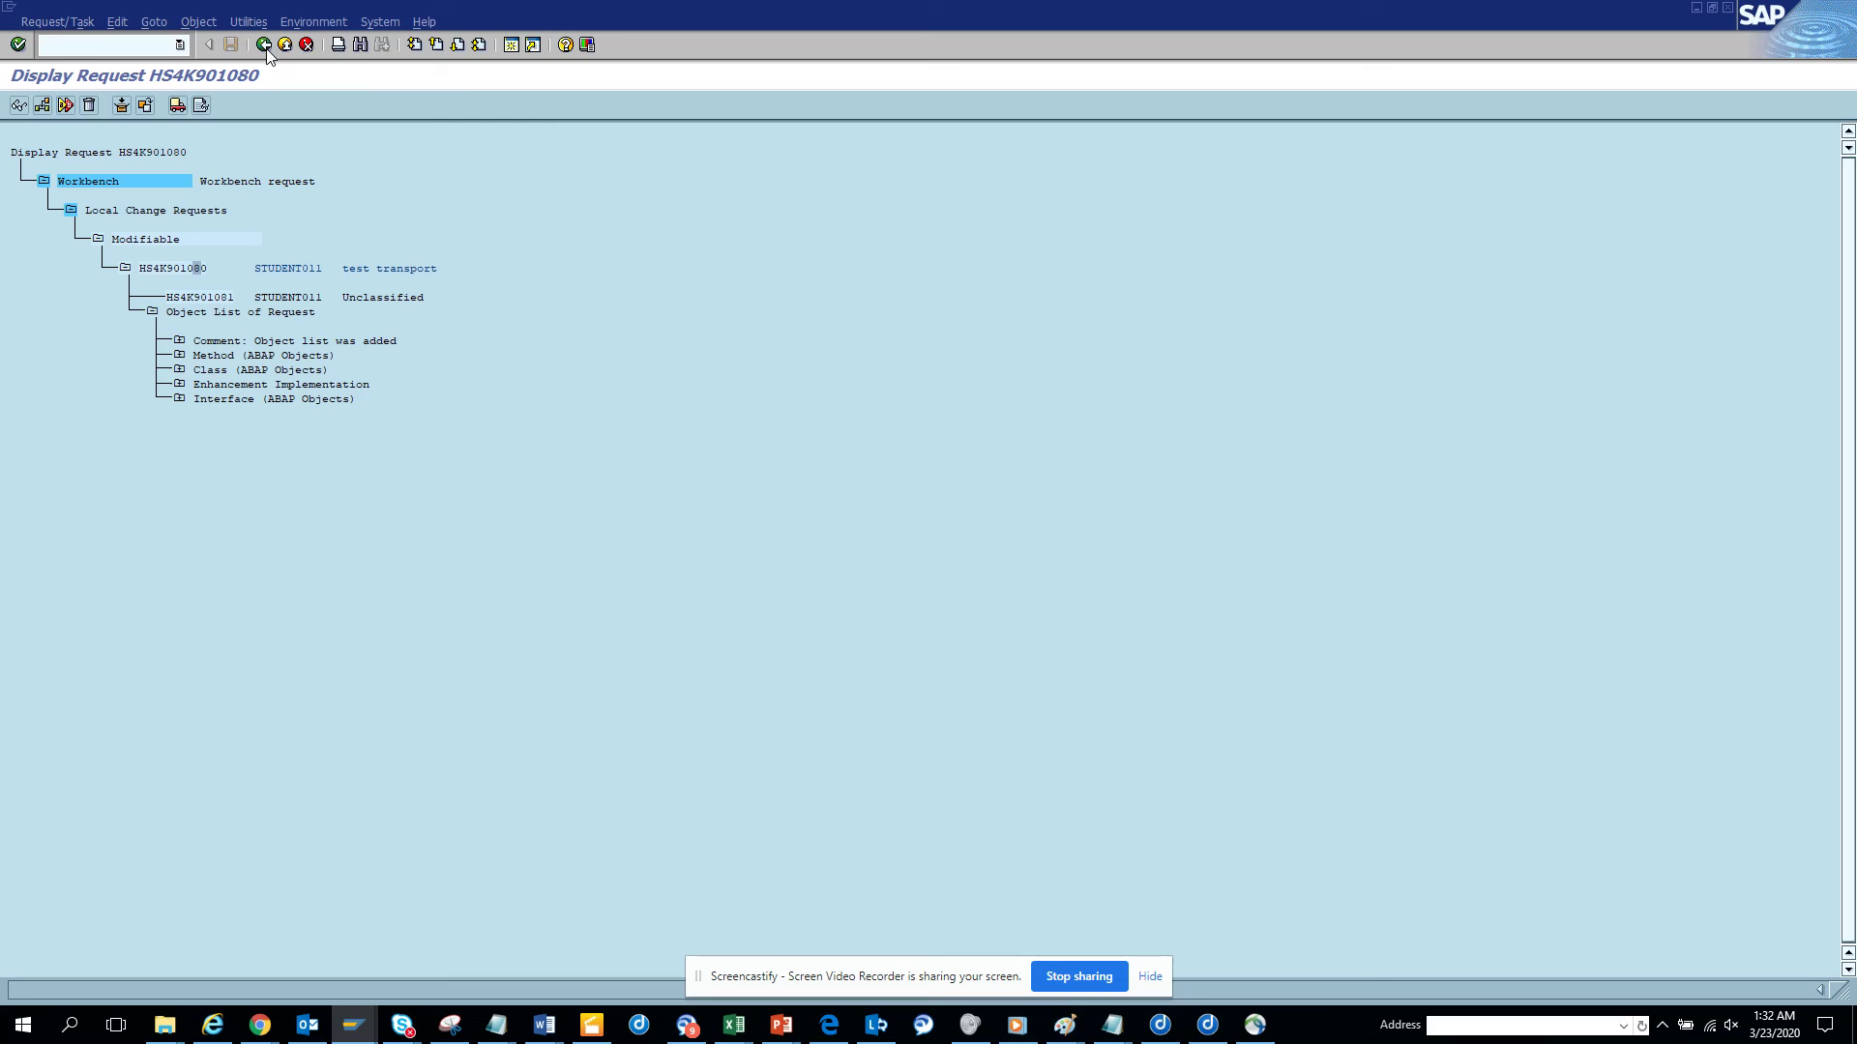